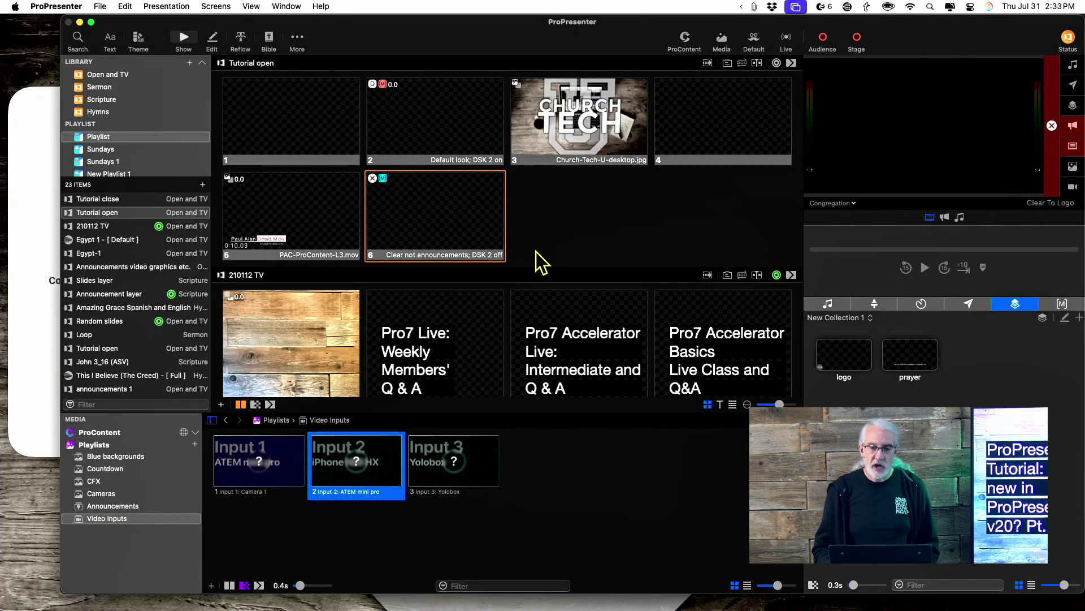
Launch ProPresenter Remote from the mirrored iPhone's App Library and select the saved connection.
left_click(36, 170)
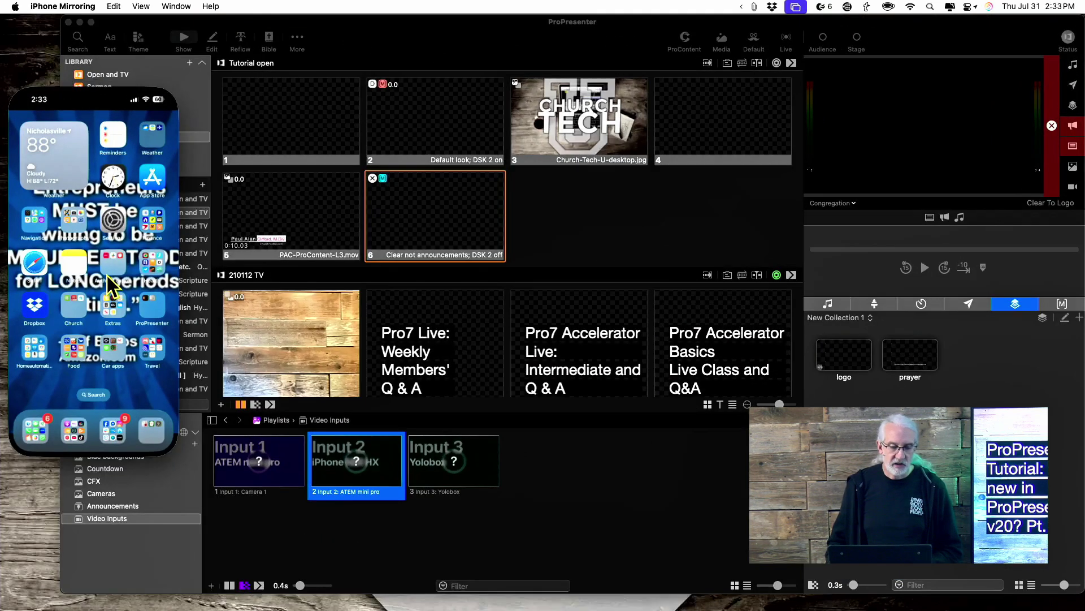
scroll(113, 283, "right", 5)
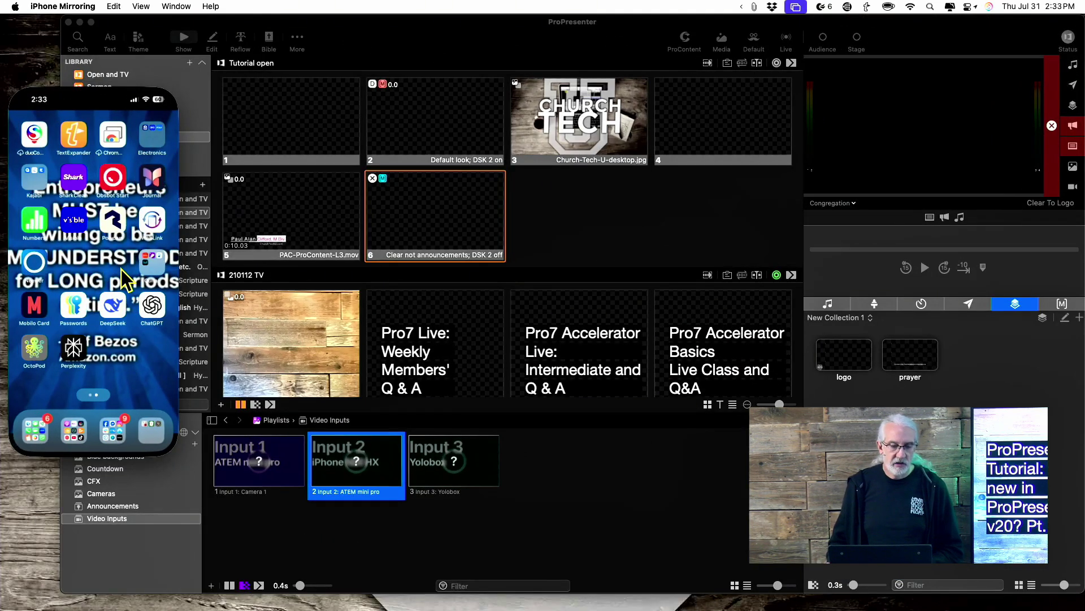
scroll(124, 260, "right", 5)
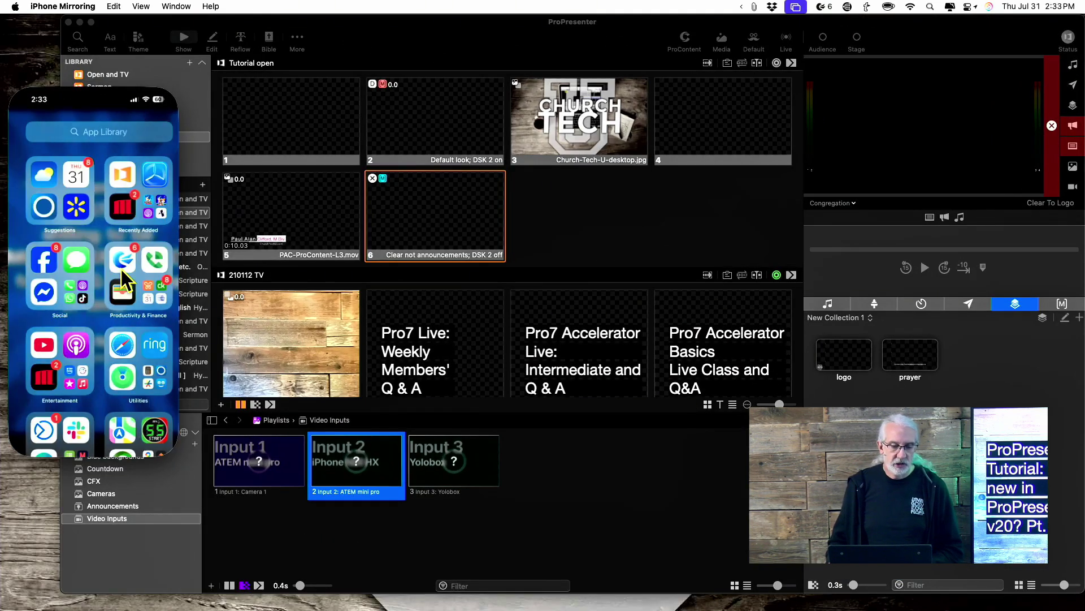
left_click(113, 175)
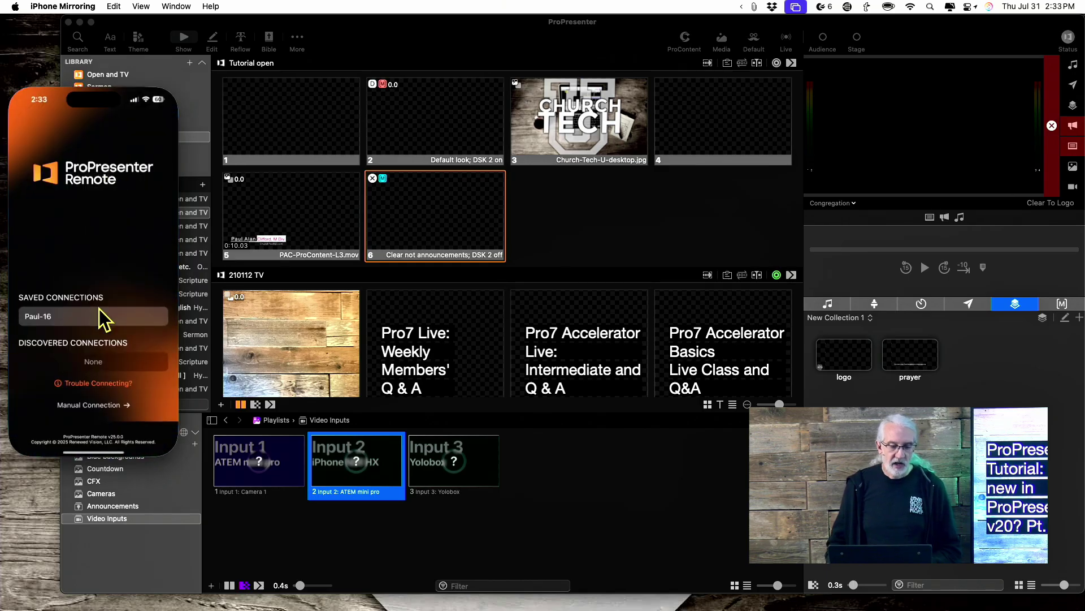
left_click(59, 318)
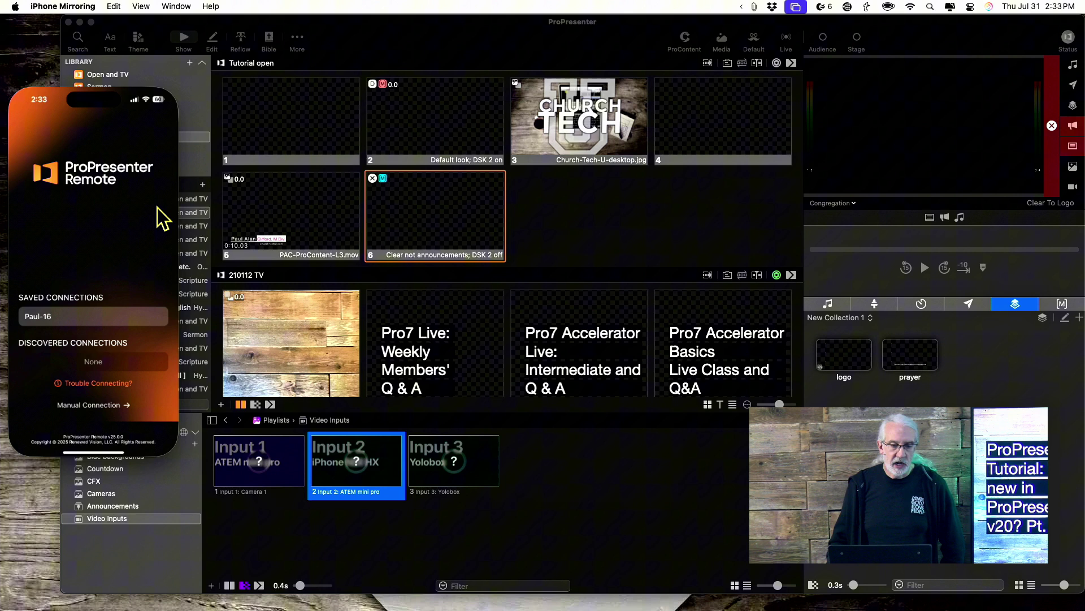
Enable ProPresenter Remote in ProPresenter's Network settings, close Settings, and return to the iPhone.
left_click(347, 44)
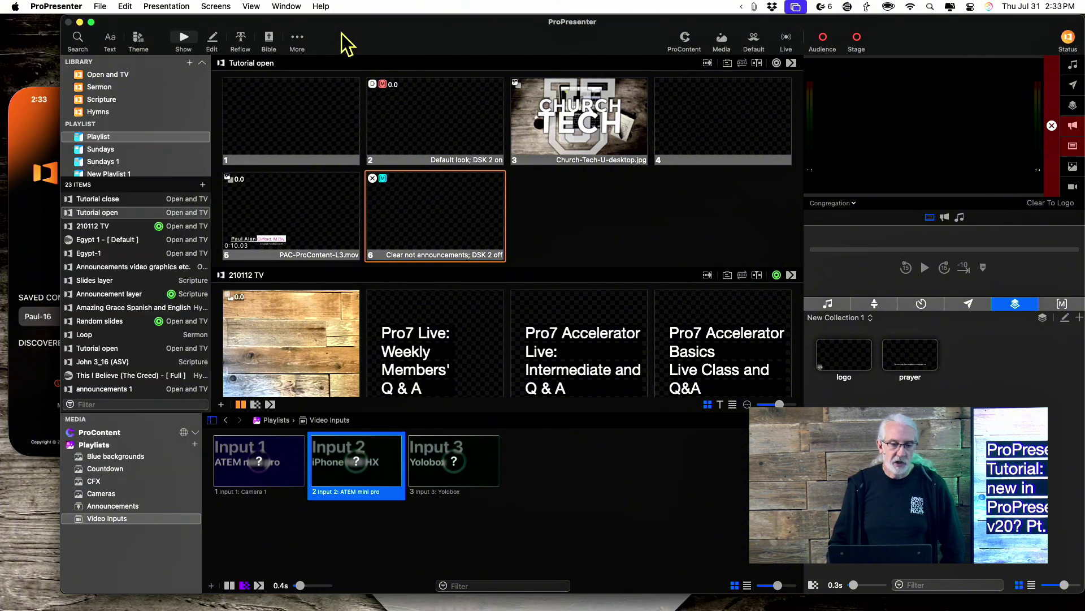
left_click(55, 6)
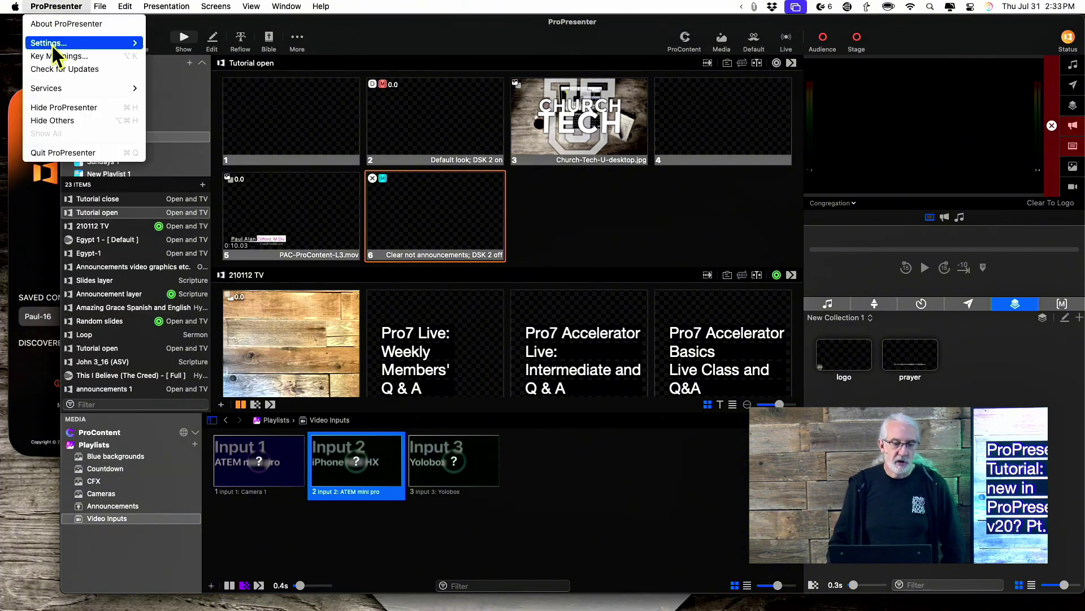
mouse_move(58, 46)
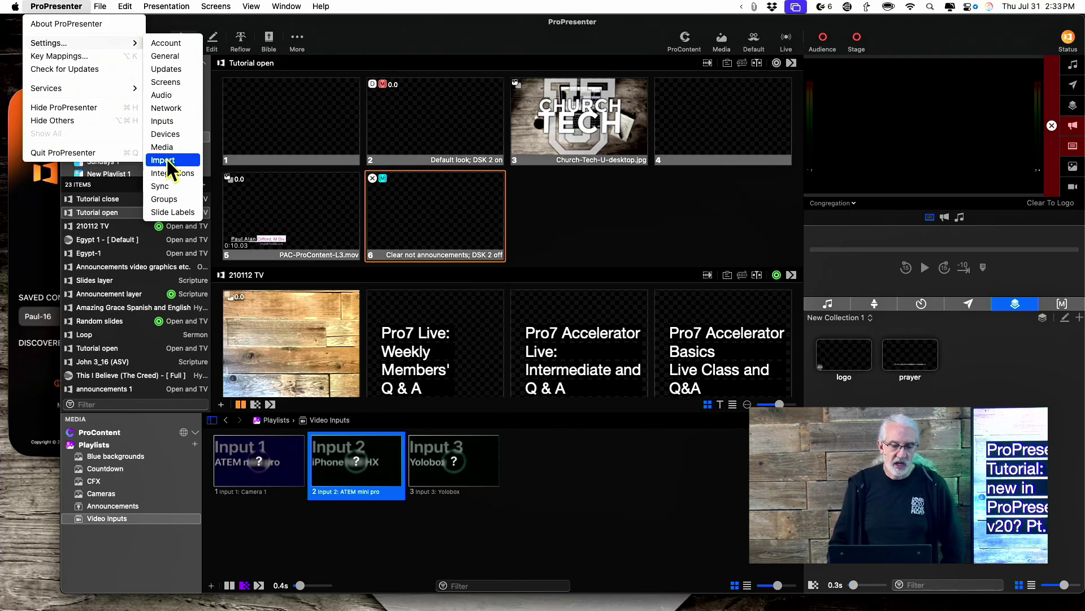
left_click(169, 107)
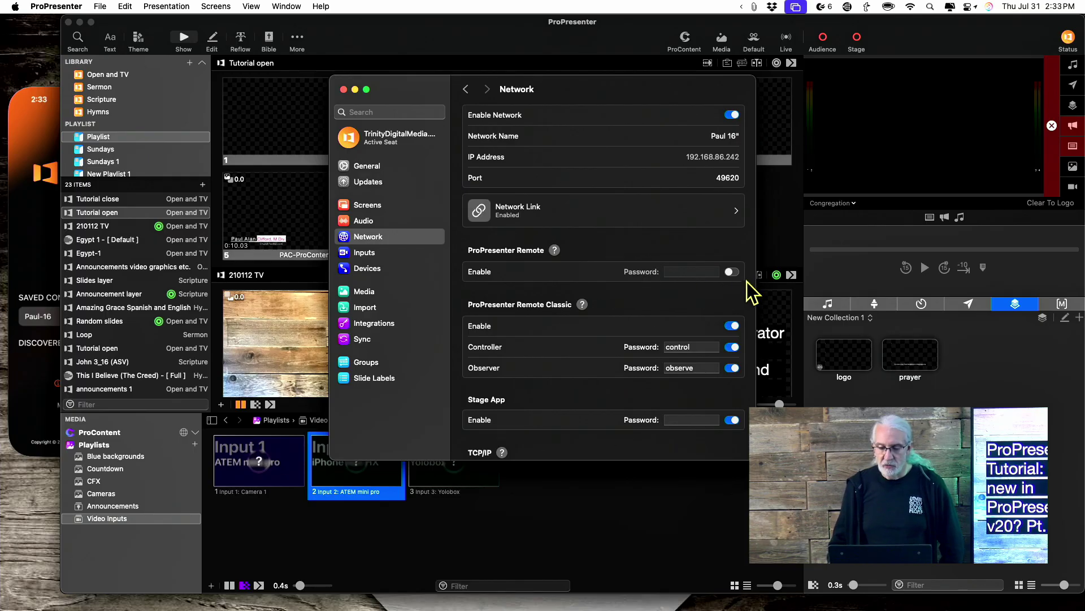
left_click(731, 271)
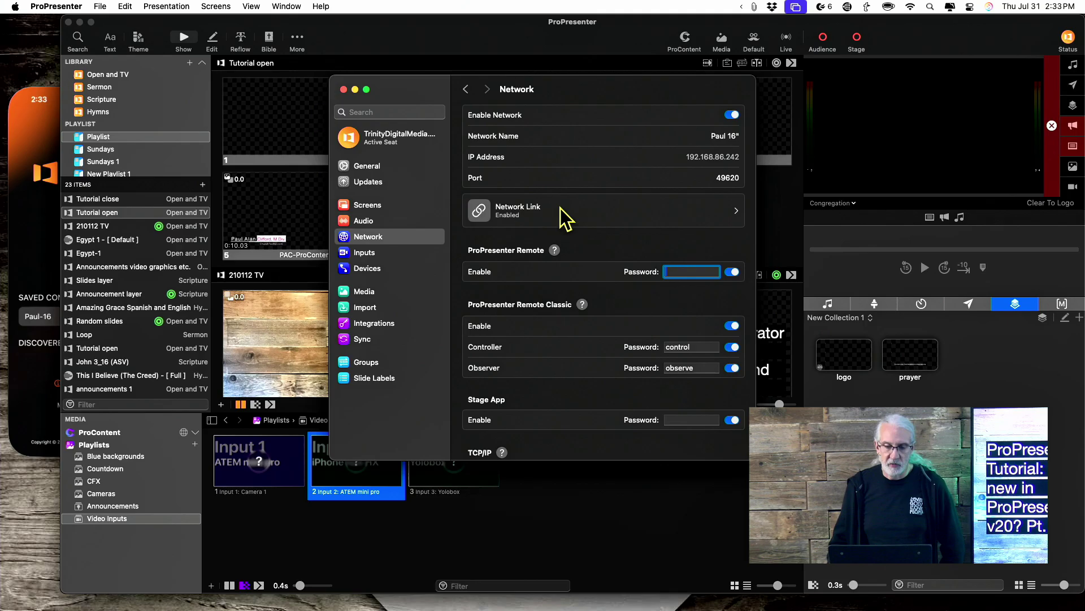
key("super+w")
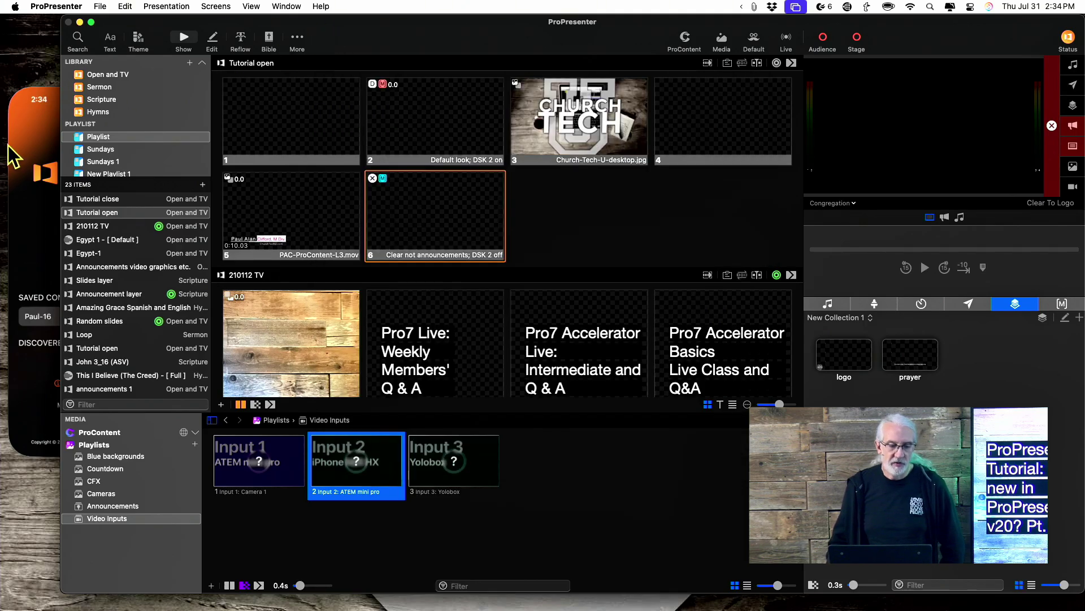
left_click(17, 159)
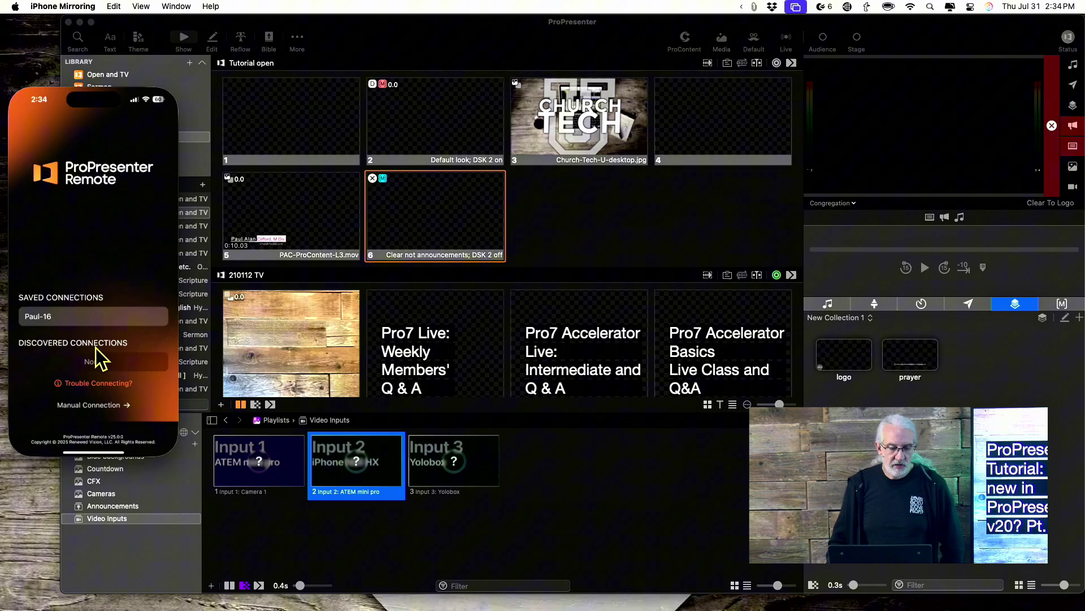
Connect to the saved computer, flip between Playlists and Libraries, and open the Sermon library.
left_click(86, 316)
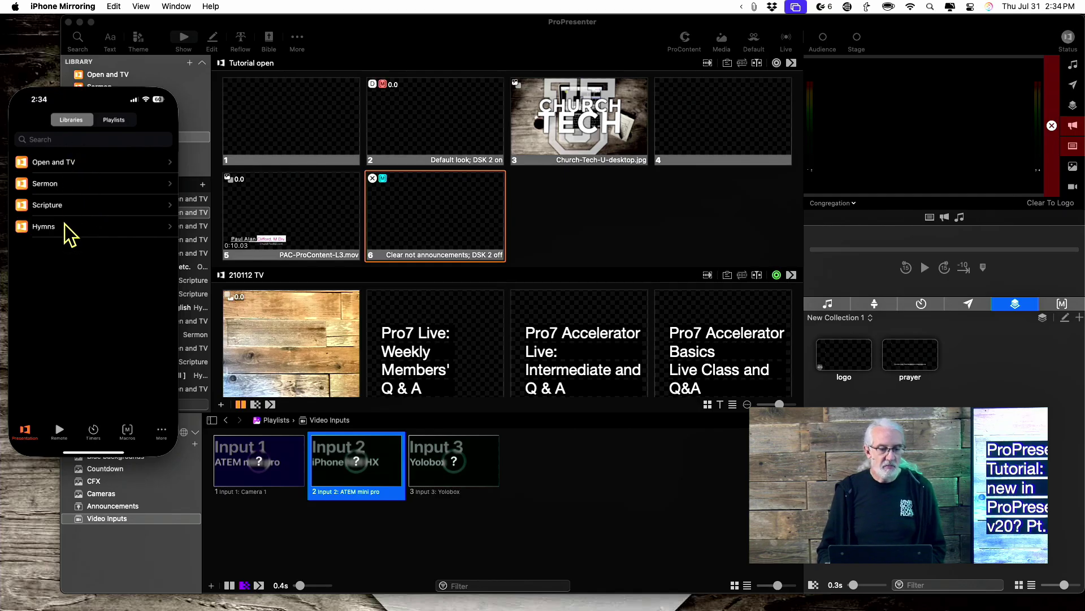
left_click(116, 120)
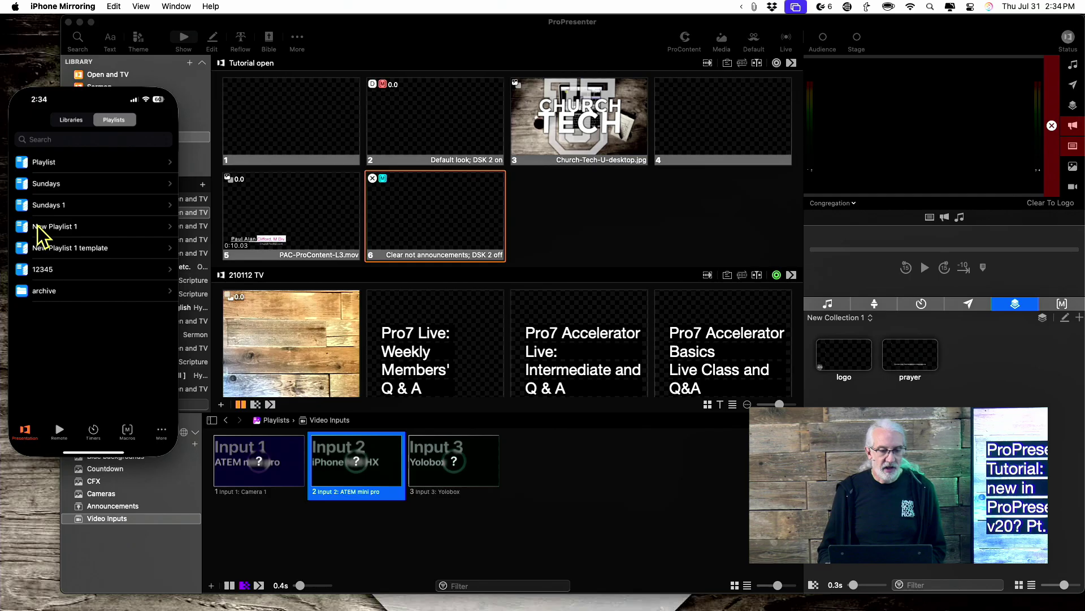
left_click(61, 124)
left_click(113, 120)
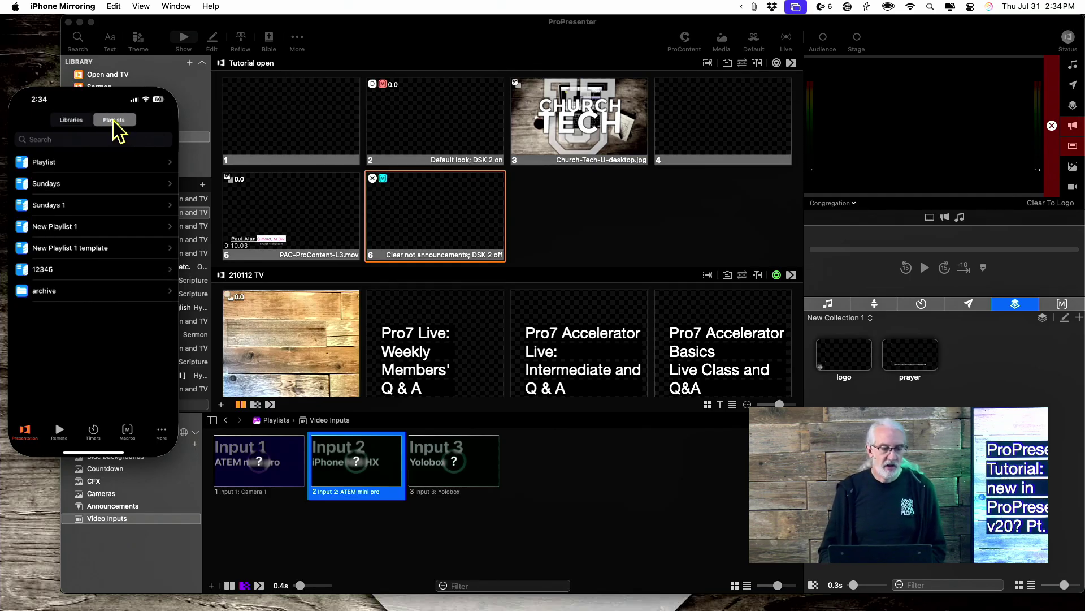
left_click(73, 120)
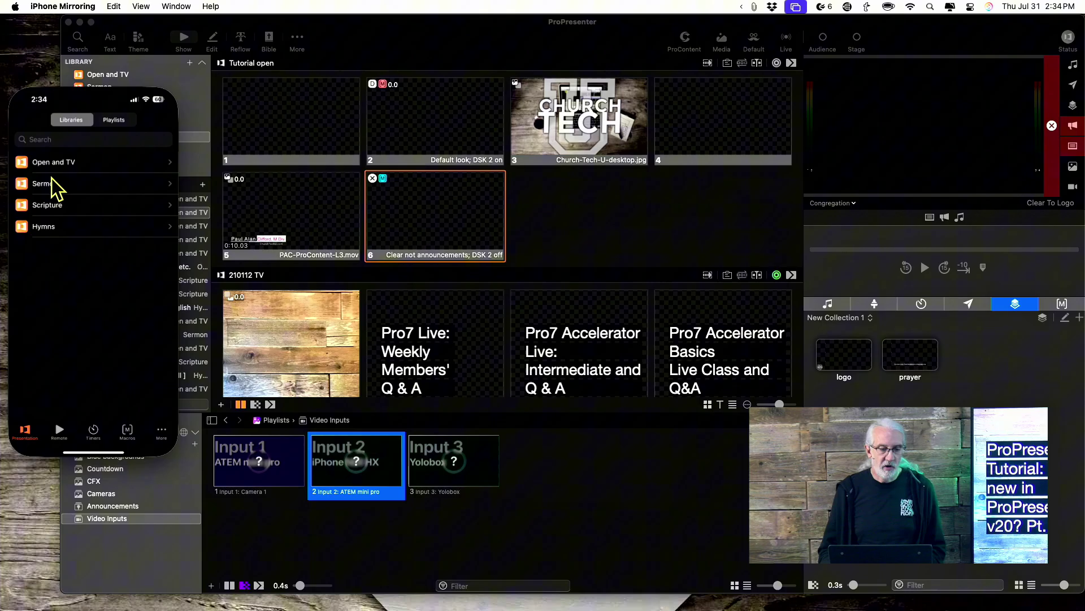
left_click(53, 185)
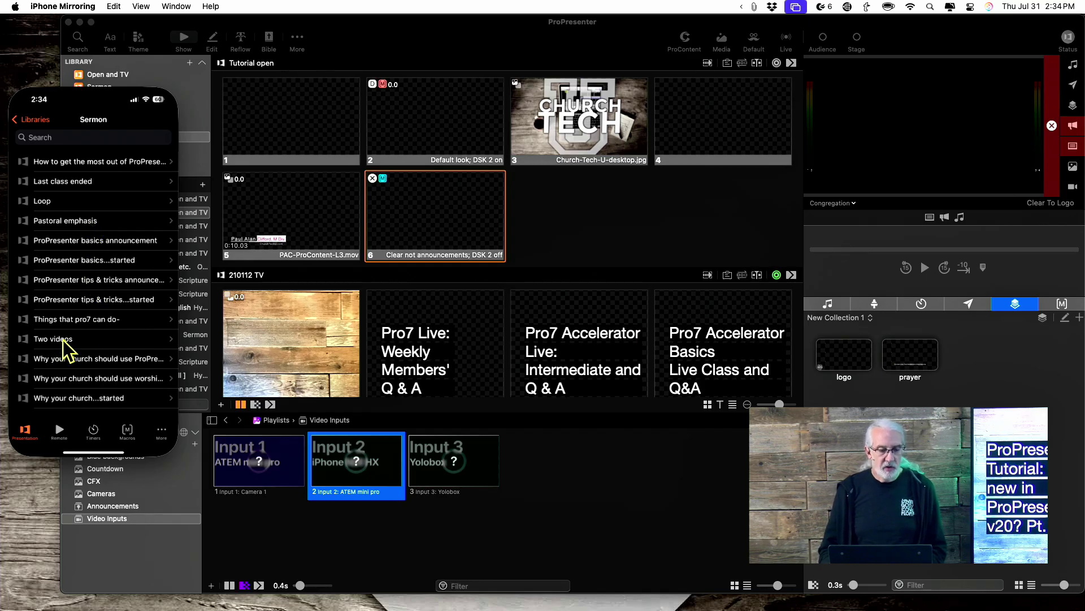
Open 'Things that pro7 can do-' and send slides 1 through 4 live, checking ProPresenter's output.
left_click(75, 320)
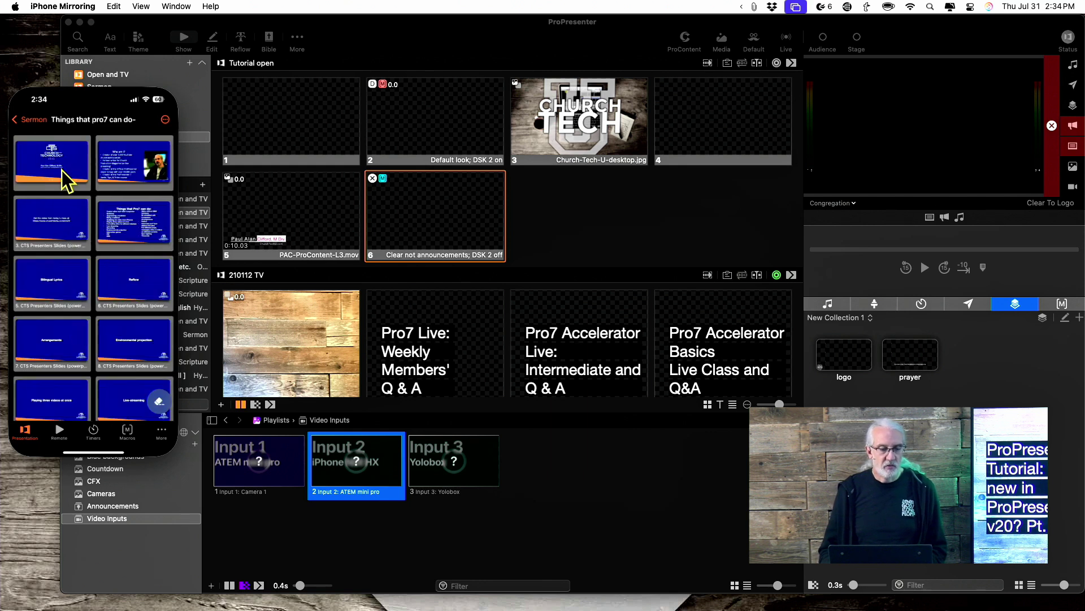
left_click(62, 170)
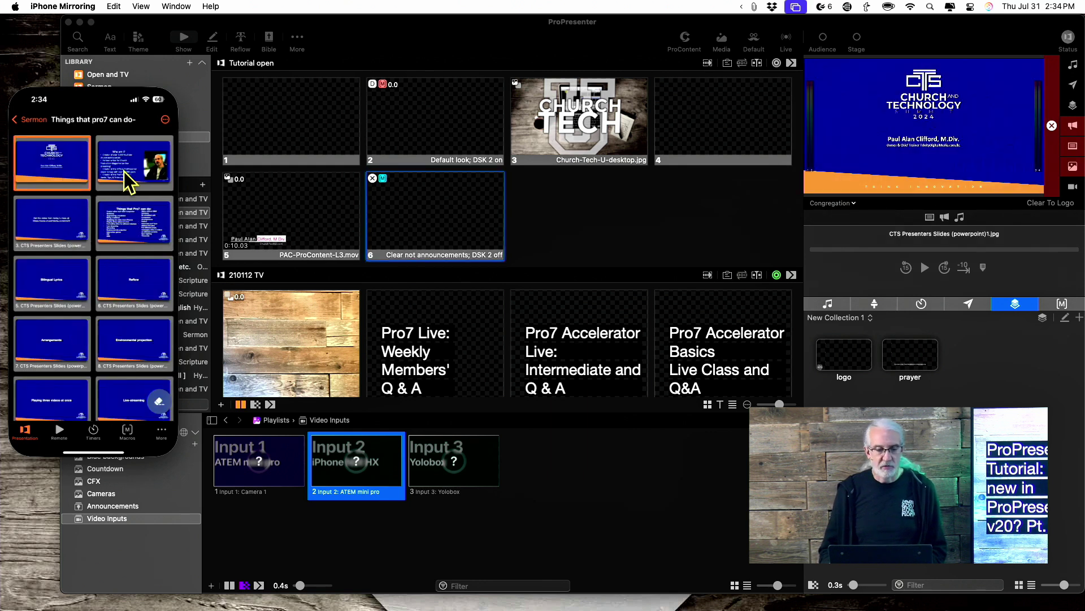
left_click(130, 182)
left_click(56, 225)
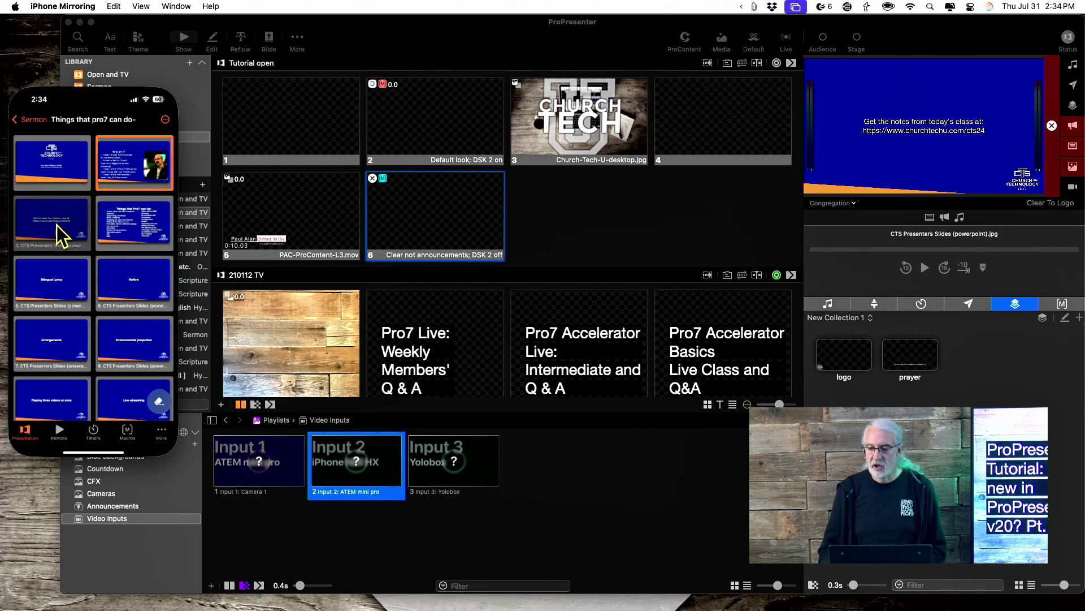
left_click(129, 234)
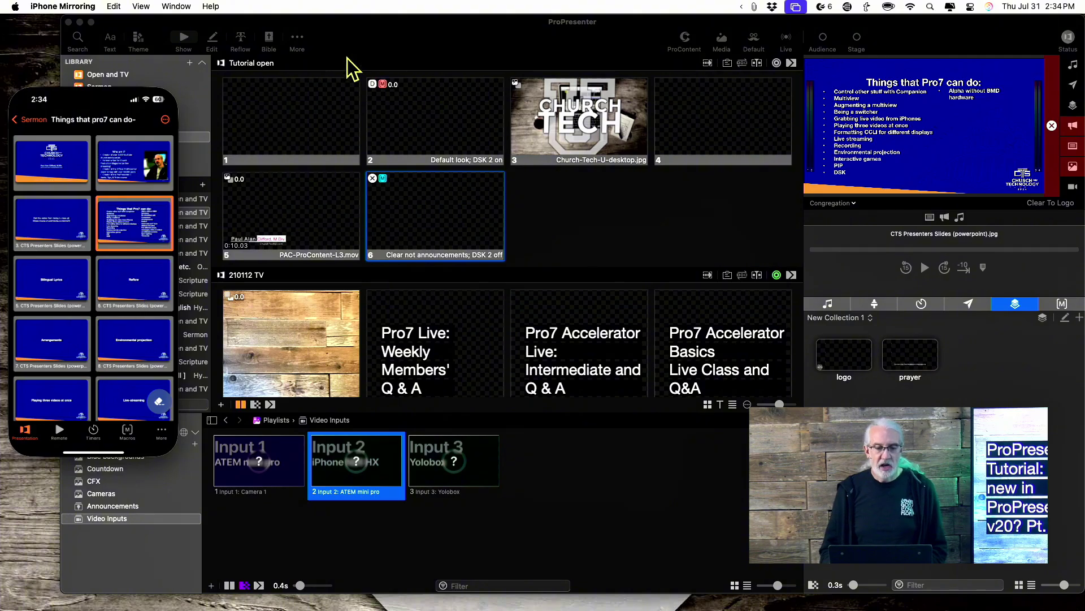
left_click(382, 22)
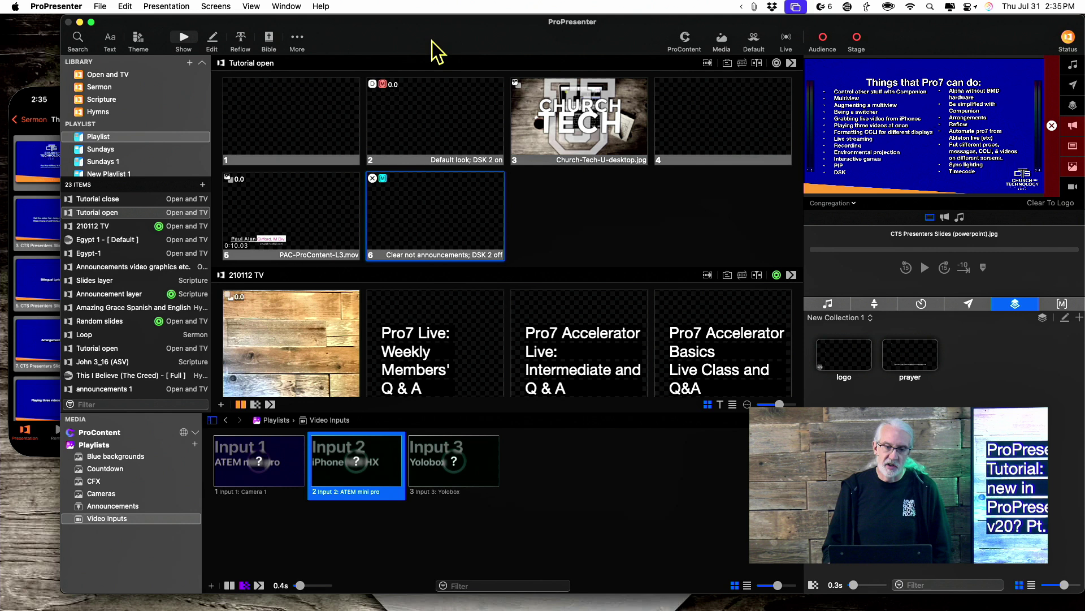
left_click(56, 95)
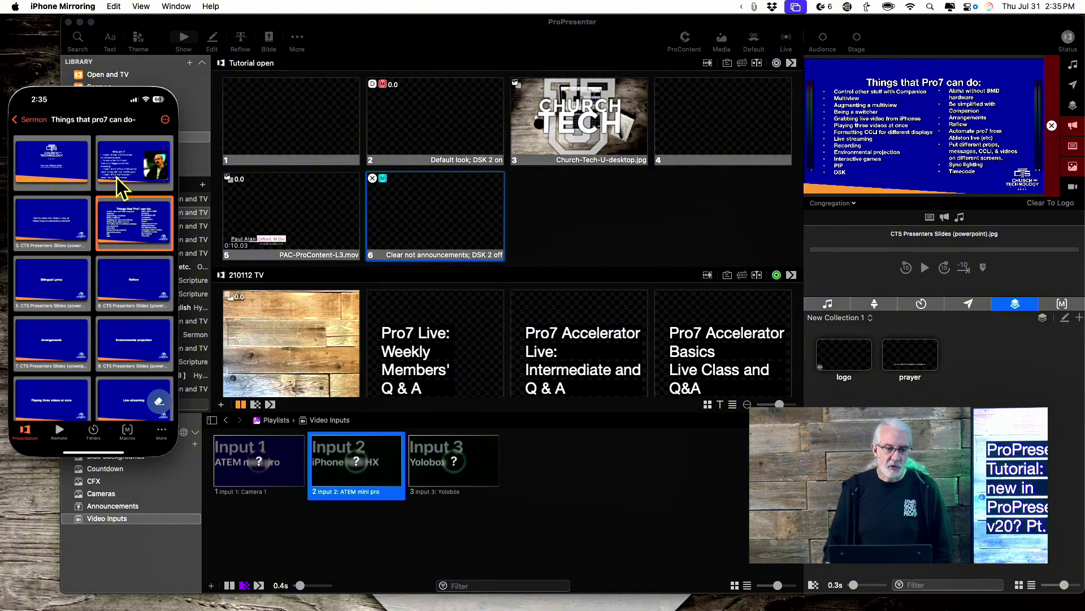
Open the Tutorial close item under Playlists > Playlist, then view the countdown Timers list.
left_click(14, 122)
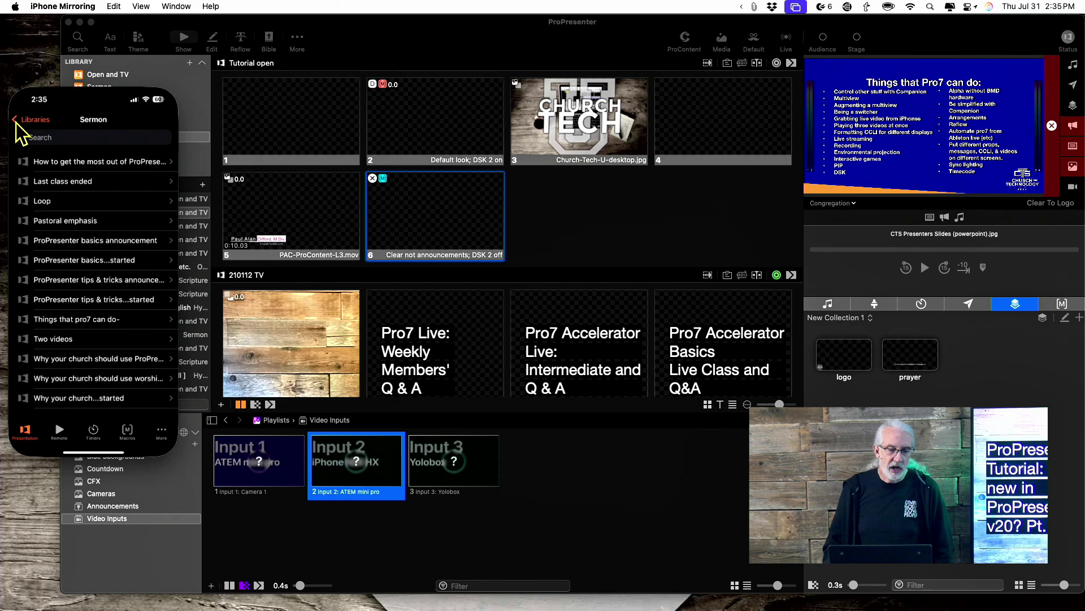
left_click(15, 121)
left_click(115, 119)
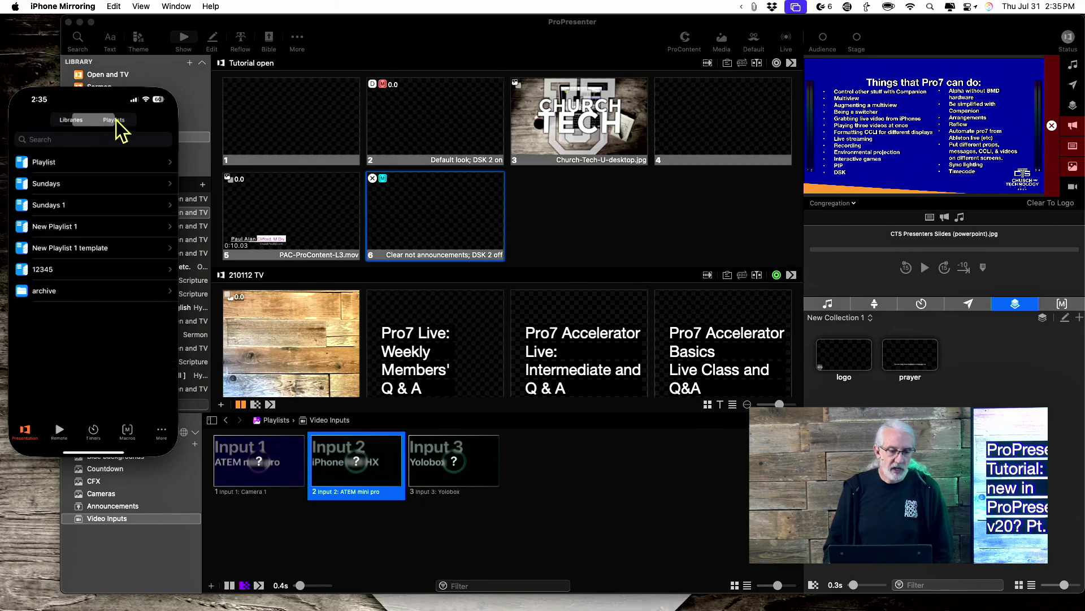
left_click(57, 165)
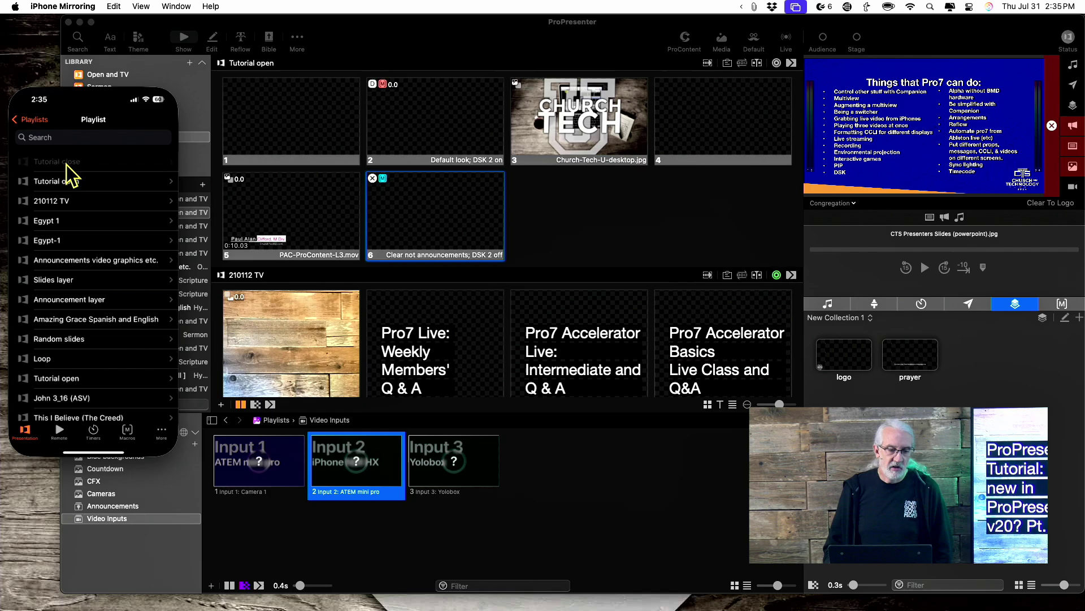
left_click(66, 163)
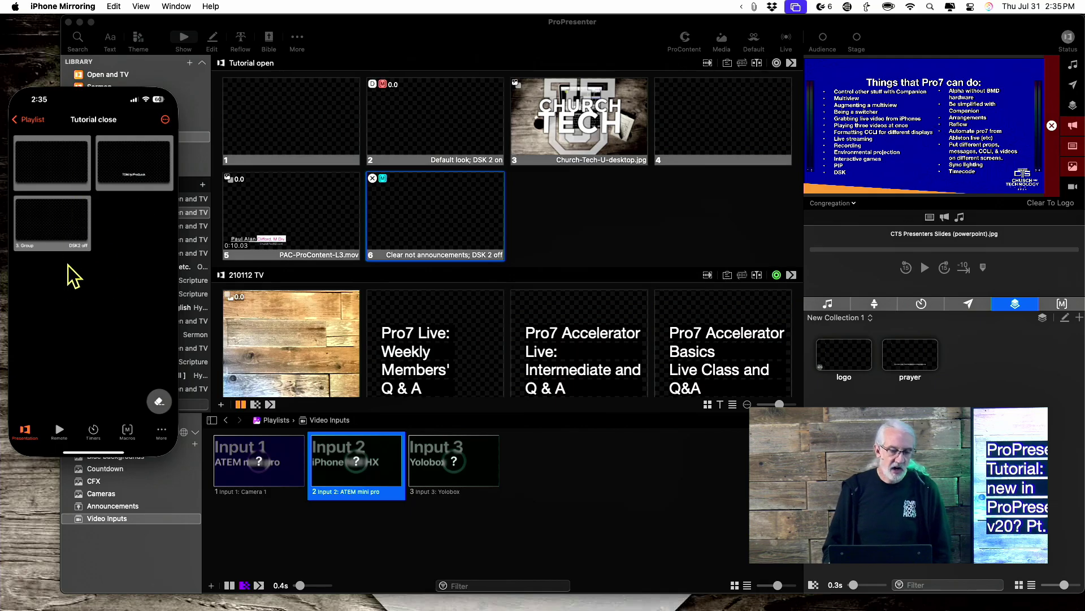
left_click(60, 429)
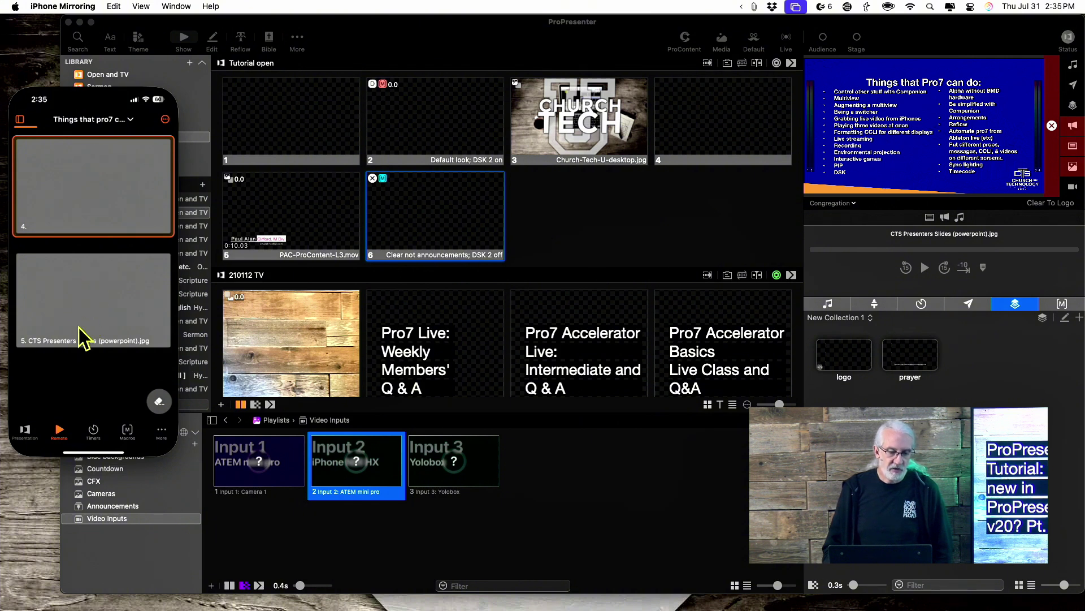
left_click(94, 430)
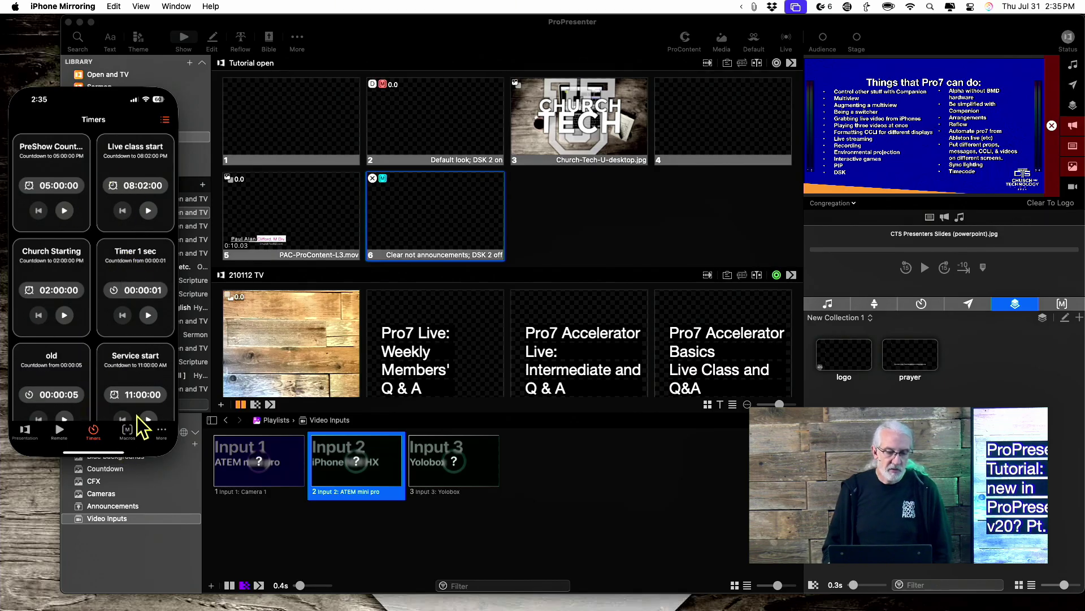
Show the Macros, switch them to list view, then back to the large-tile grid.
left_click(128, 434)
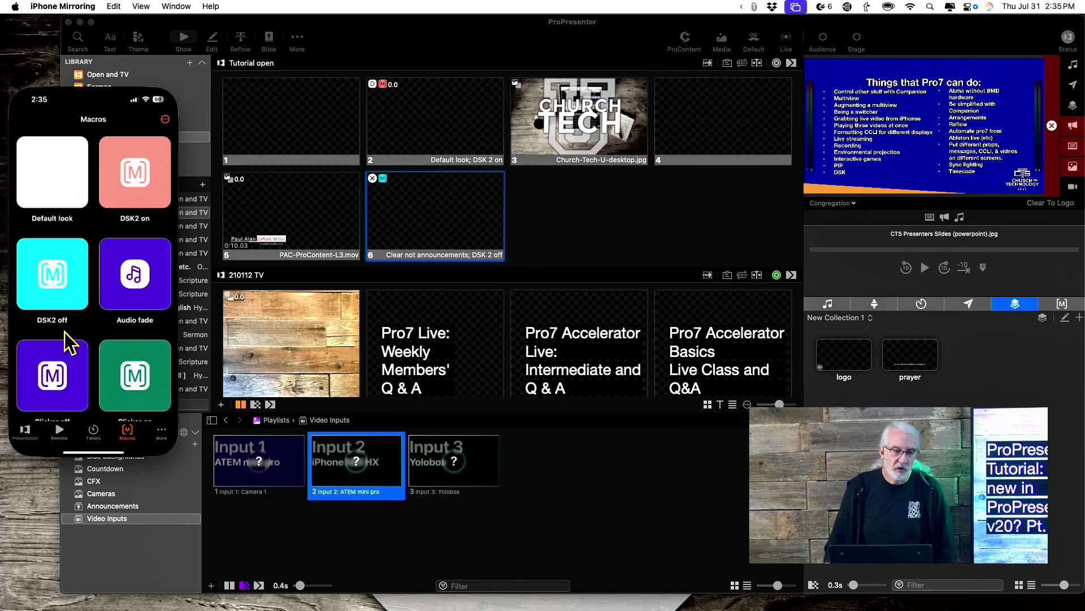
scroll(79, 337, "down", 1)
scroll(73, 324, "down", 10)
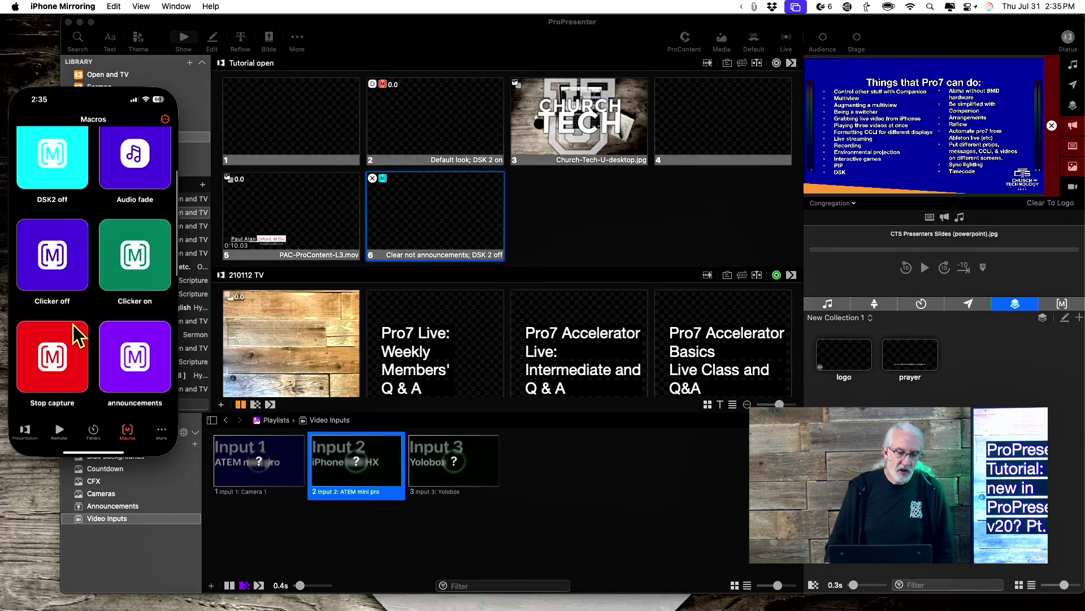
scroll(73, 324, "up", 10)
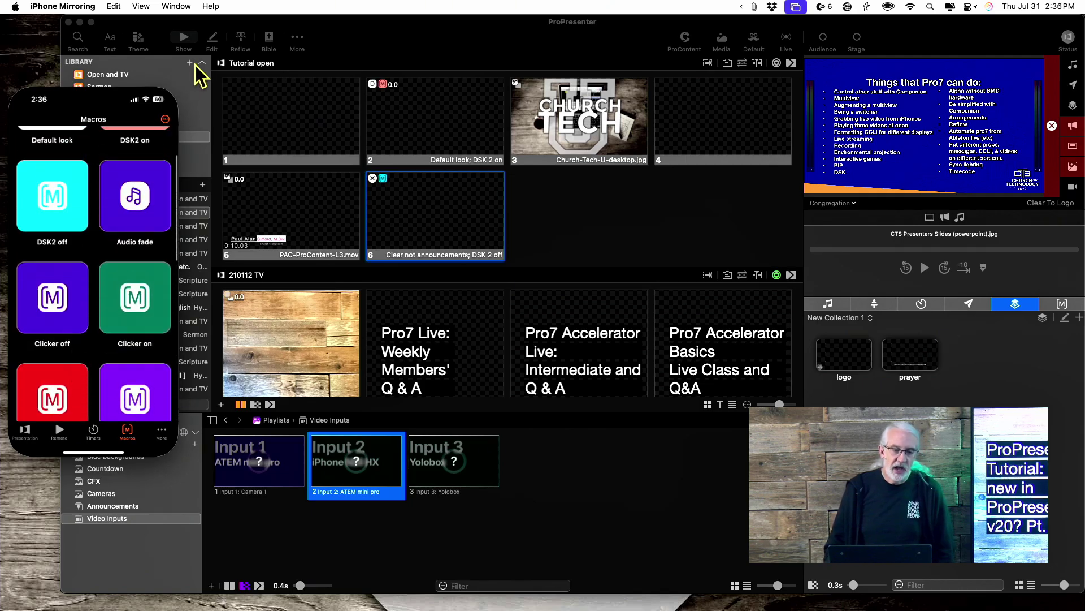
left_click(165, 120)
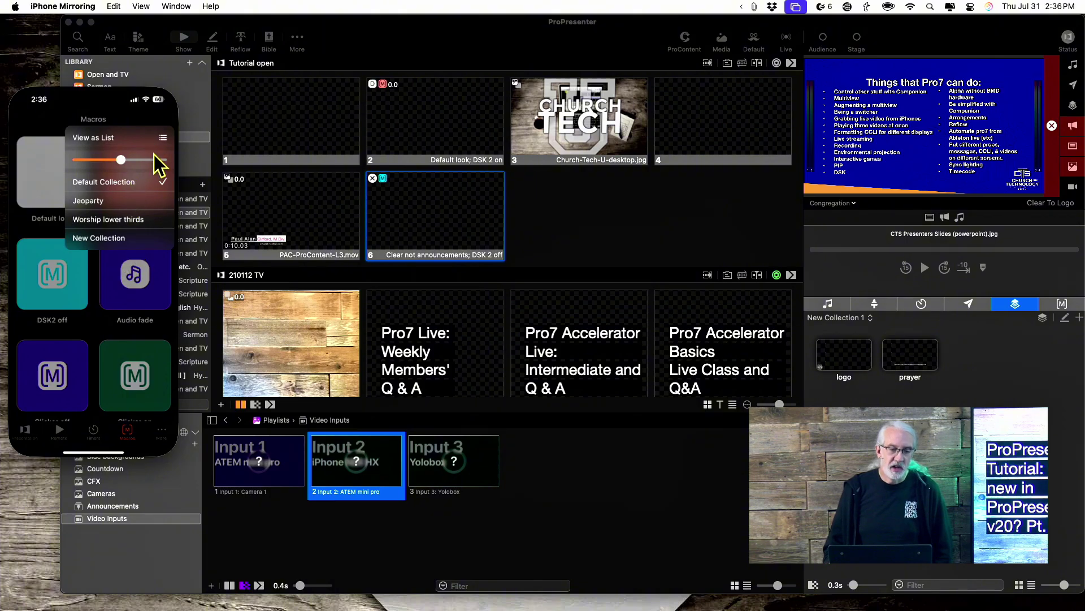
left_click(164, 136)
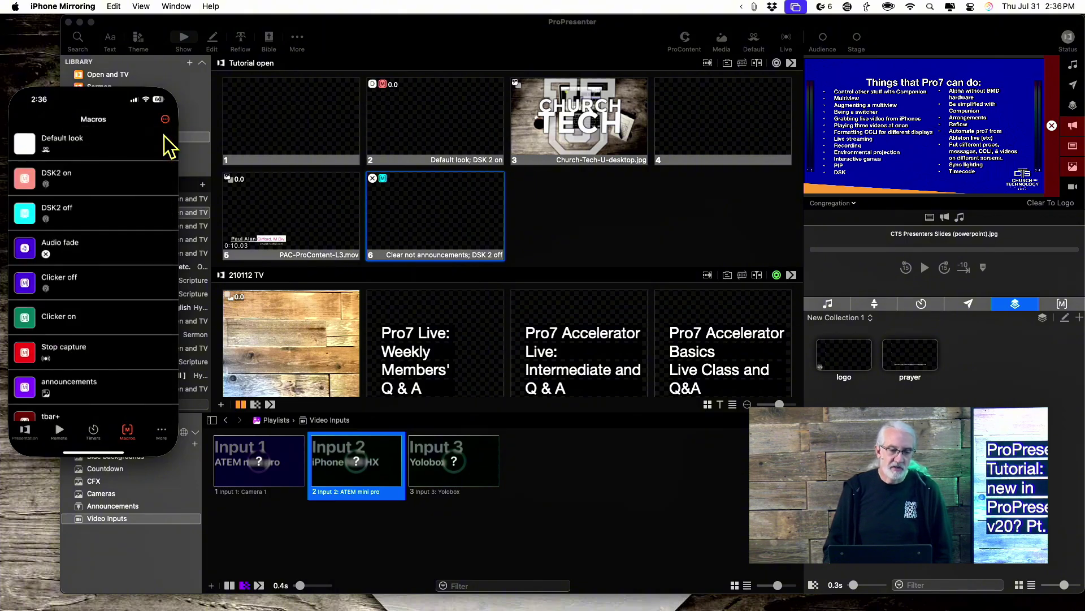
left_click(170, 126)
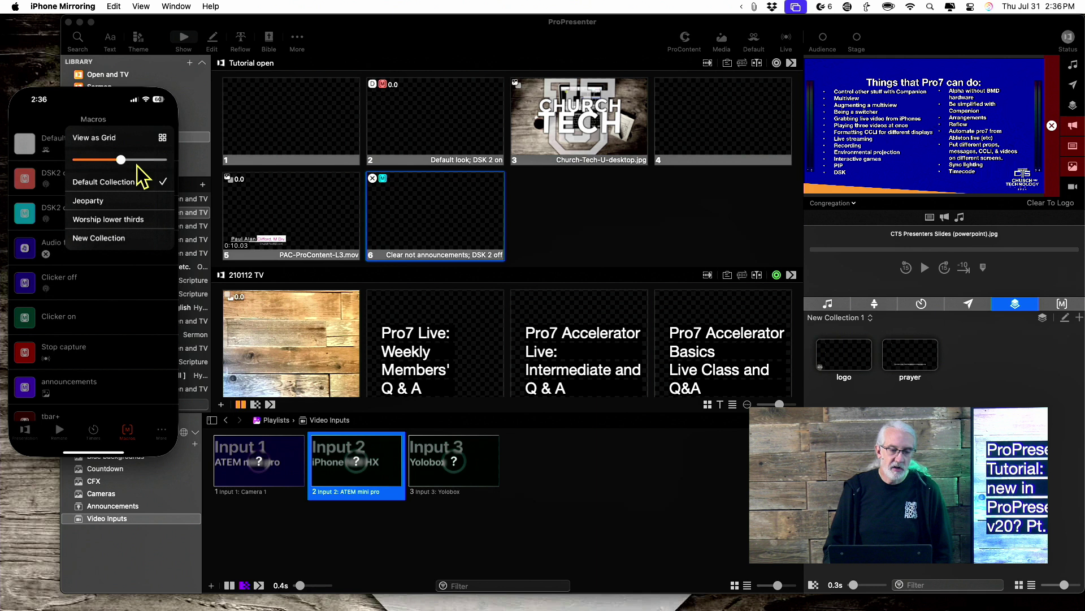
left_click(161, 140)
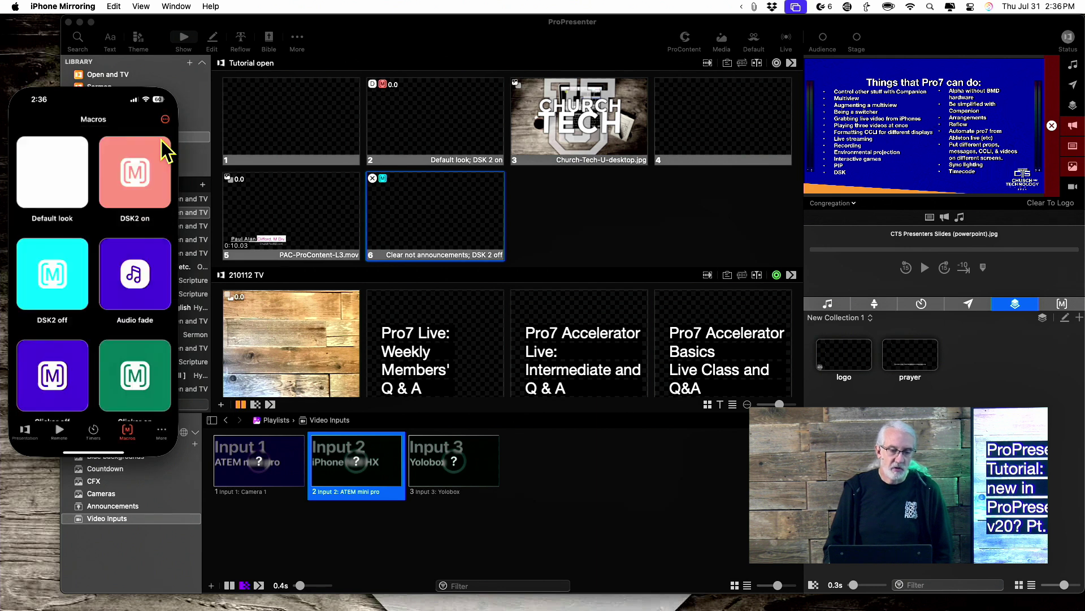
scroll(116, 289, "down", 3)
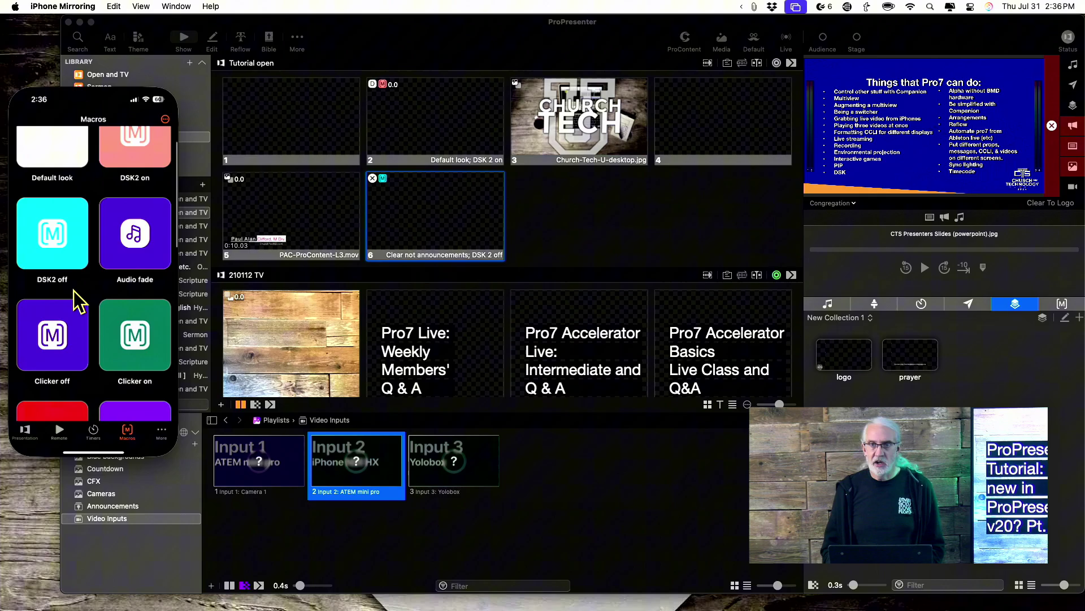
Scroll the Macros grid past DSK2 off, Audio fade, Clicker off and Clicker on tiles.
scroll(73, 290, "down", 1)
scroll(74, 291, "down", 1)
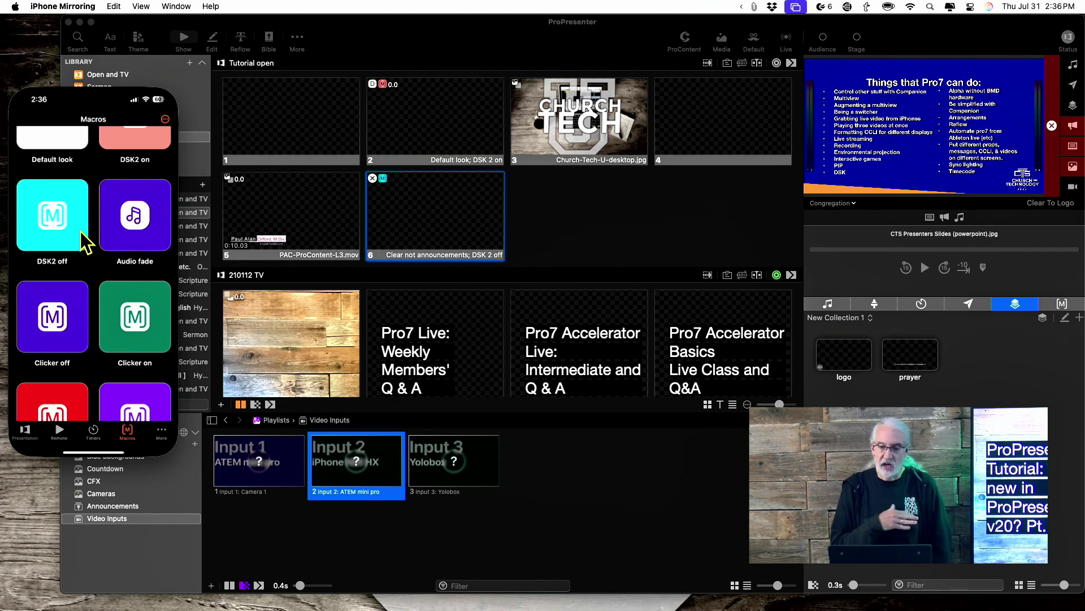
scroll(94, 246, "down", 1)
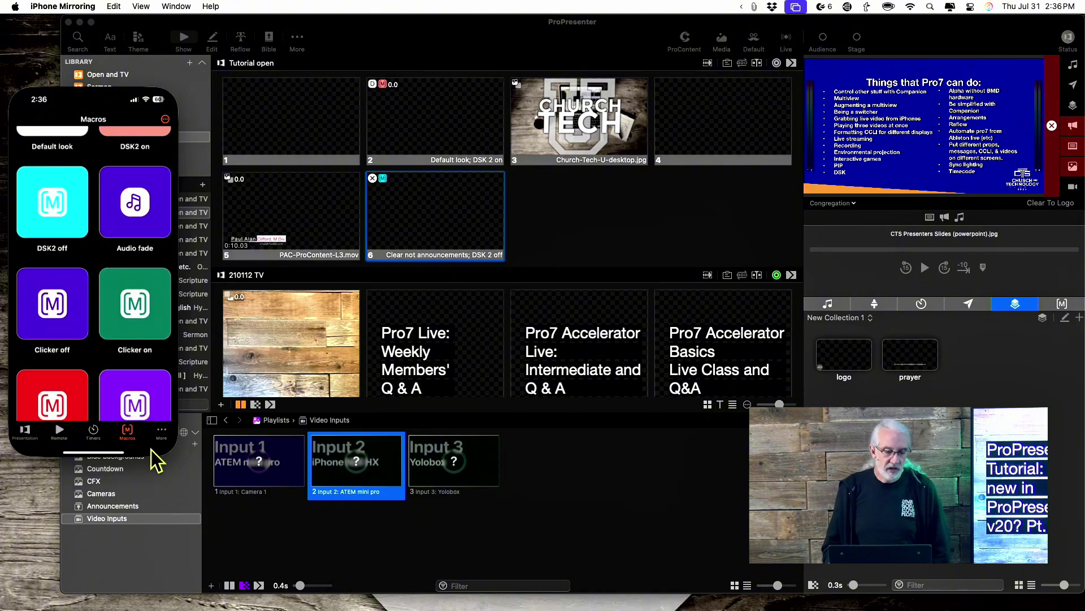
left_click(162, 431)
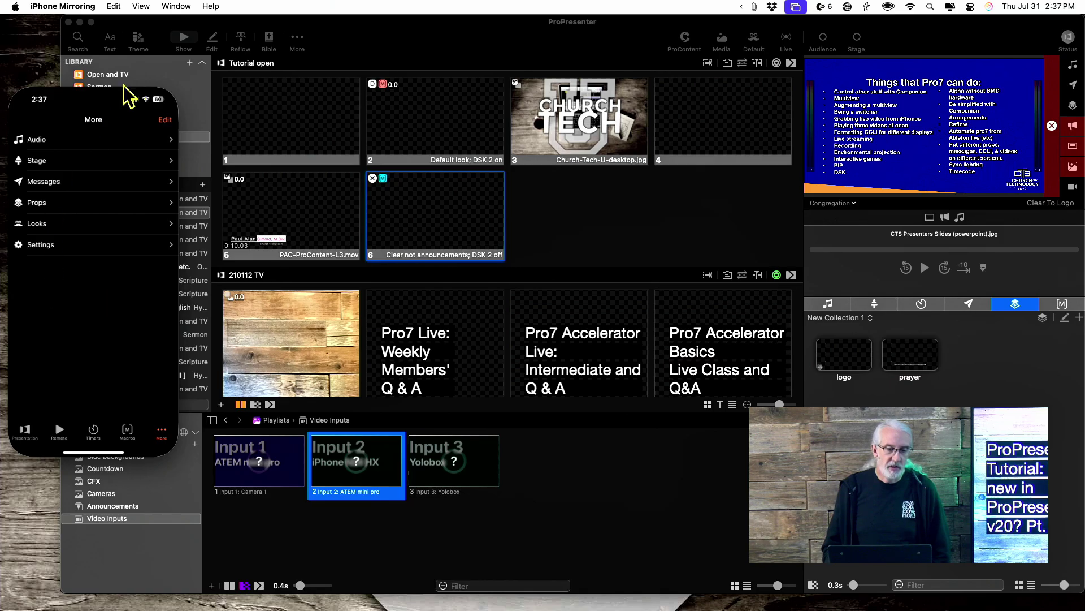
left_click(56, 148)
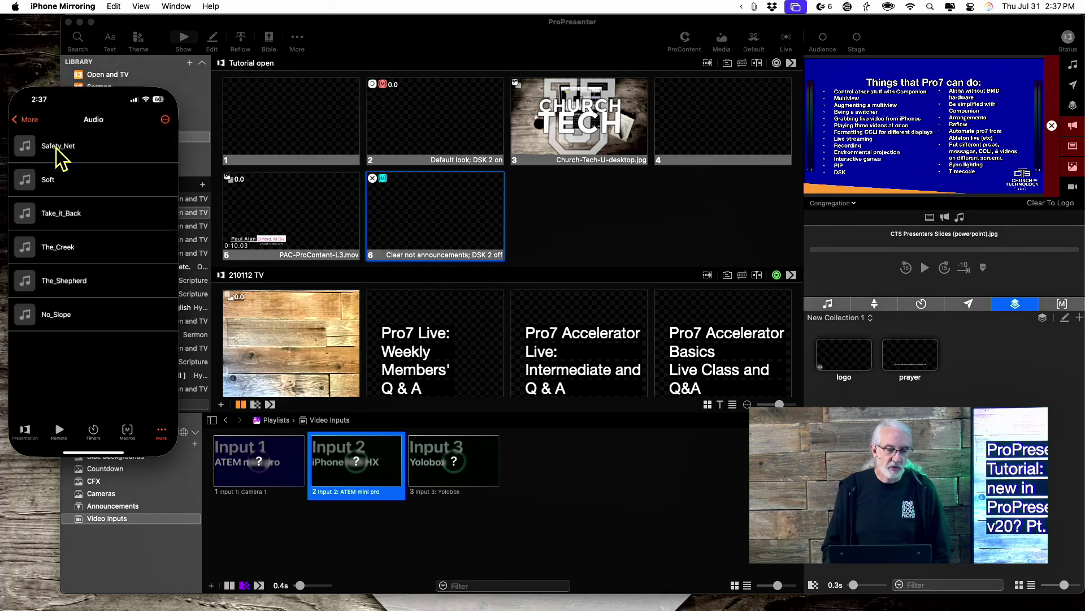
left_click(25, 119)
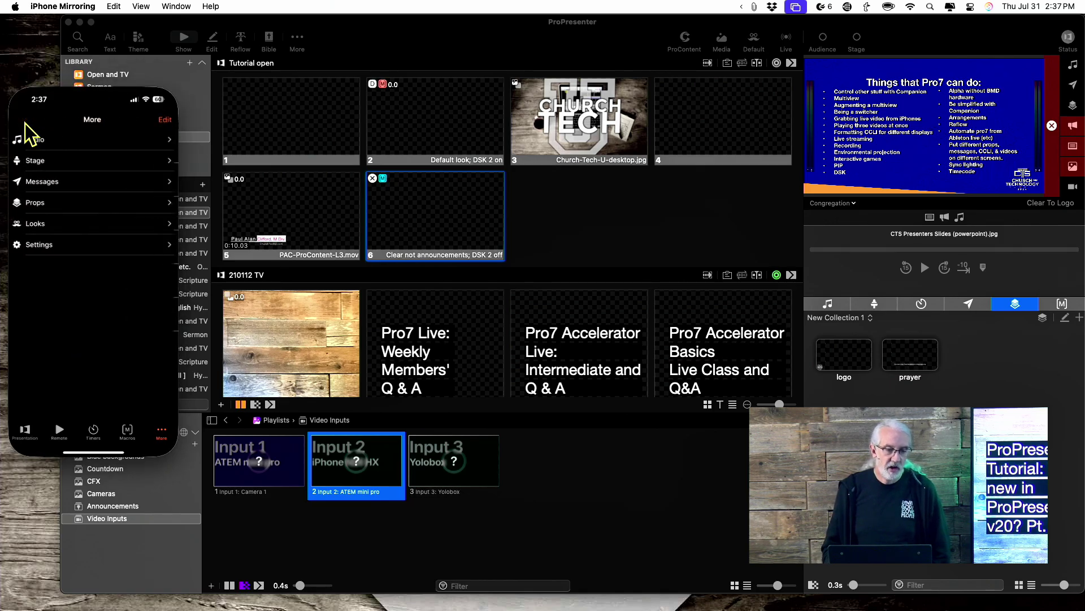
left_click(37, 160)
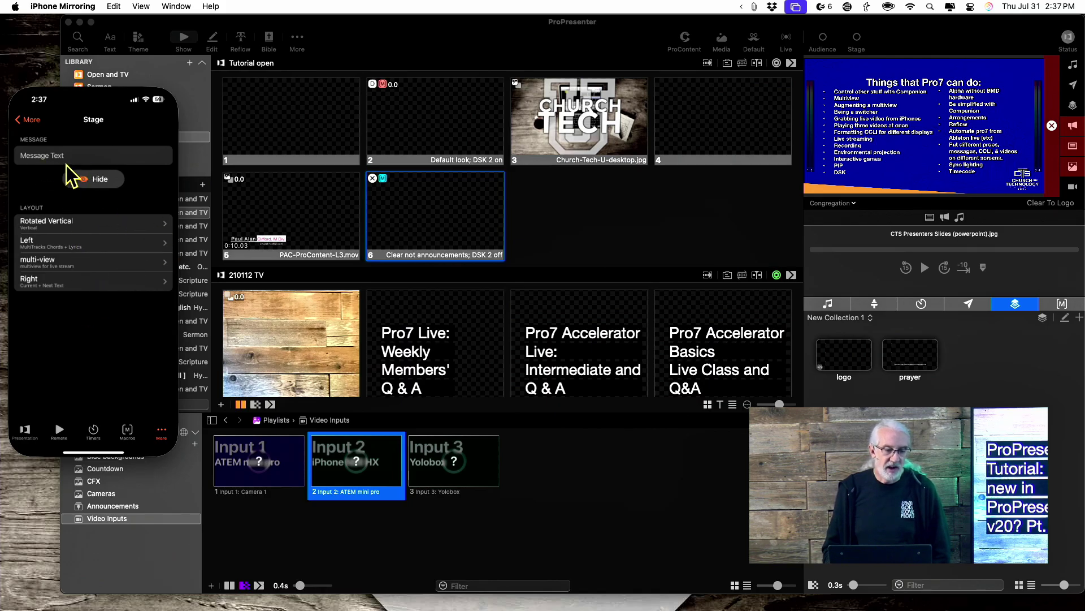
left_click(27, 121)
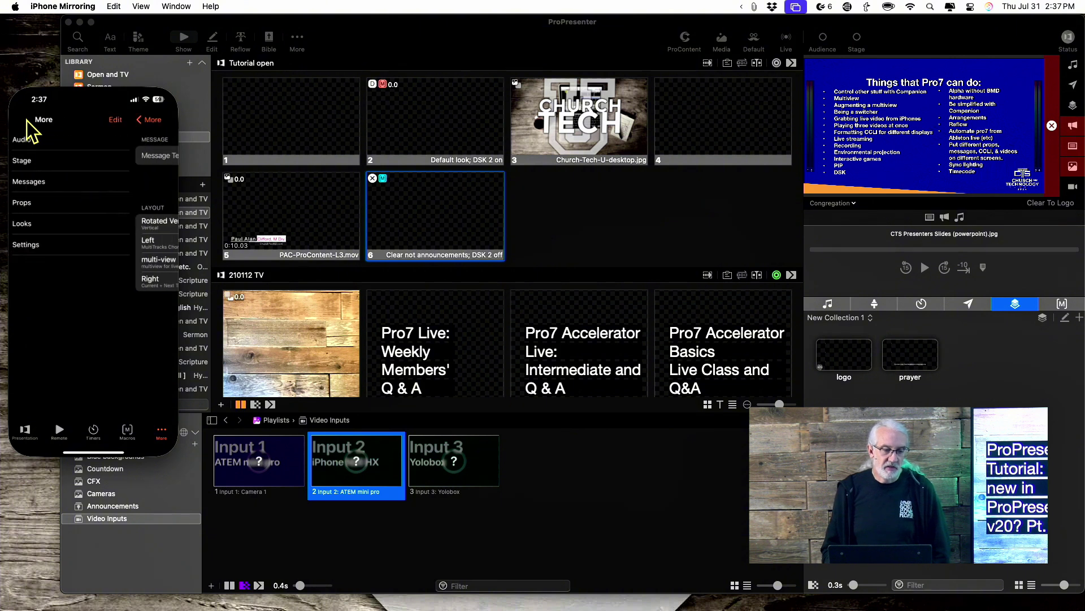
Switch Props to the live-stream collection, then view the Looks: Default, Worship, Sermon, Look 2.
left_click(39, 205)
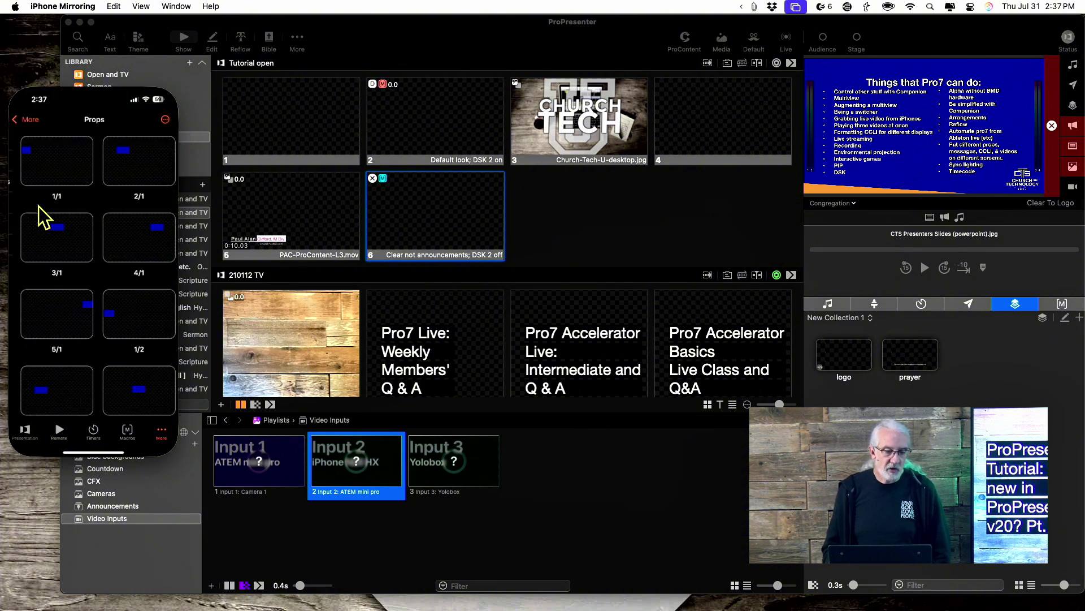
left_click(165, 121)
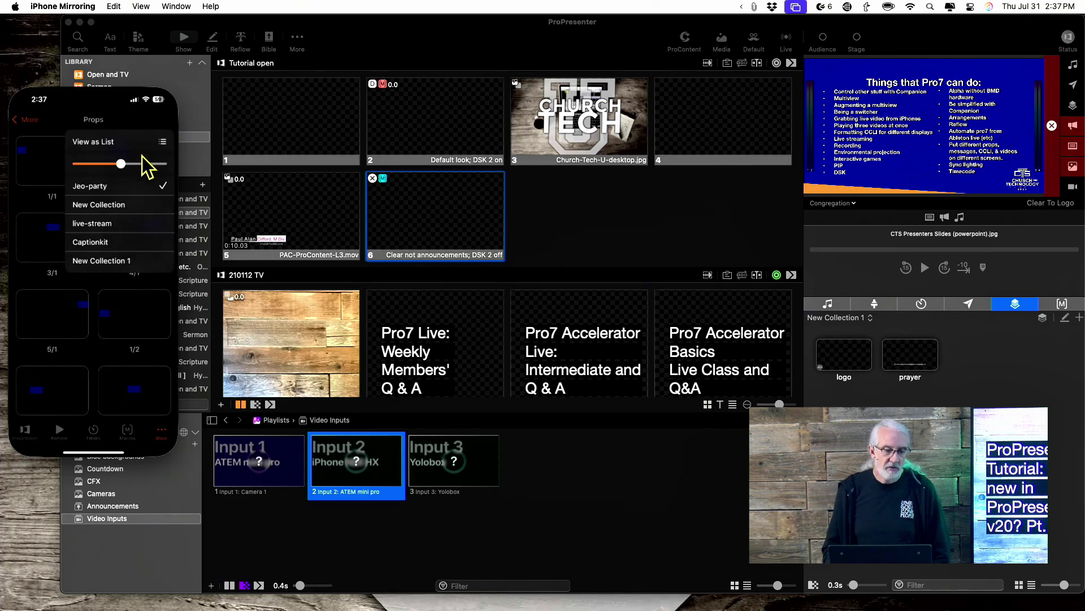
left_click(111, 225)
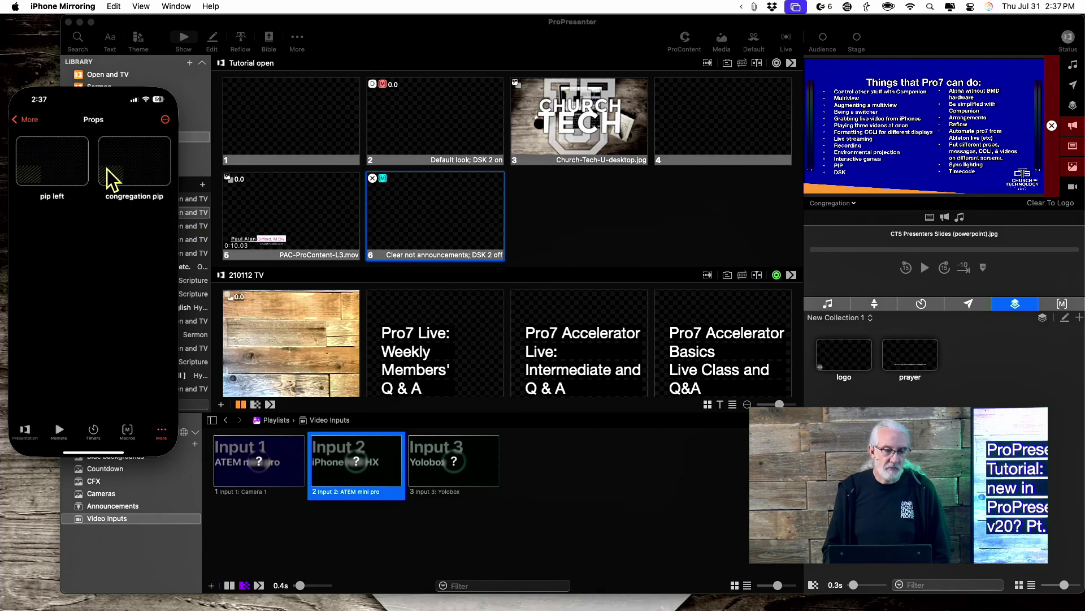
left_click(25, 118)
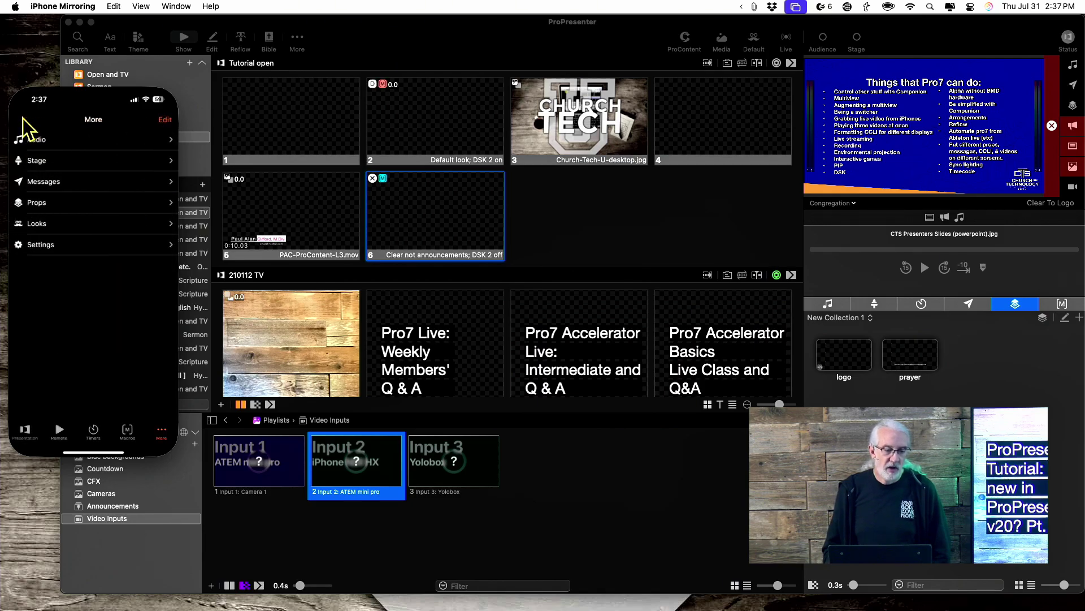
left_click(45, 226)
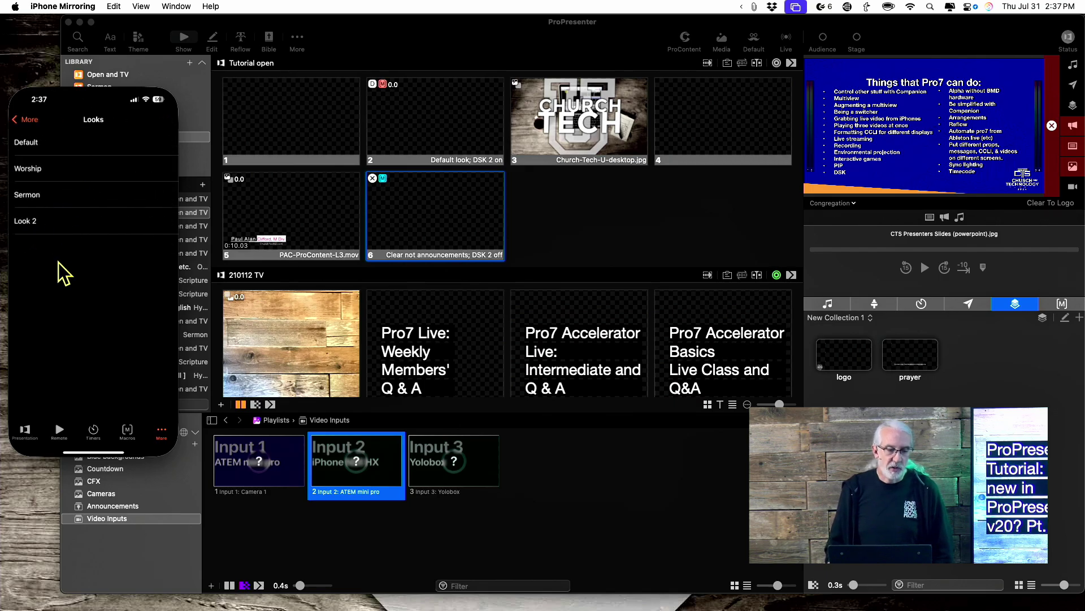
Turn on Keep Device Awake in the remote's Settings, which show version 25.0.0.
left_click(26, 121)
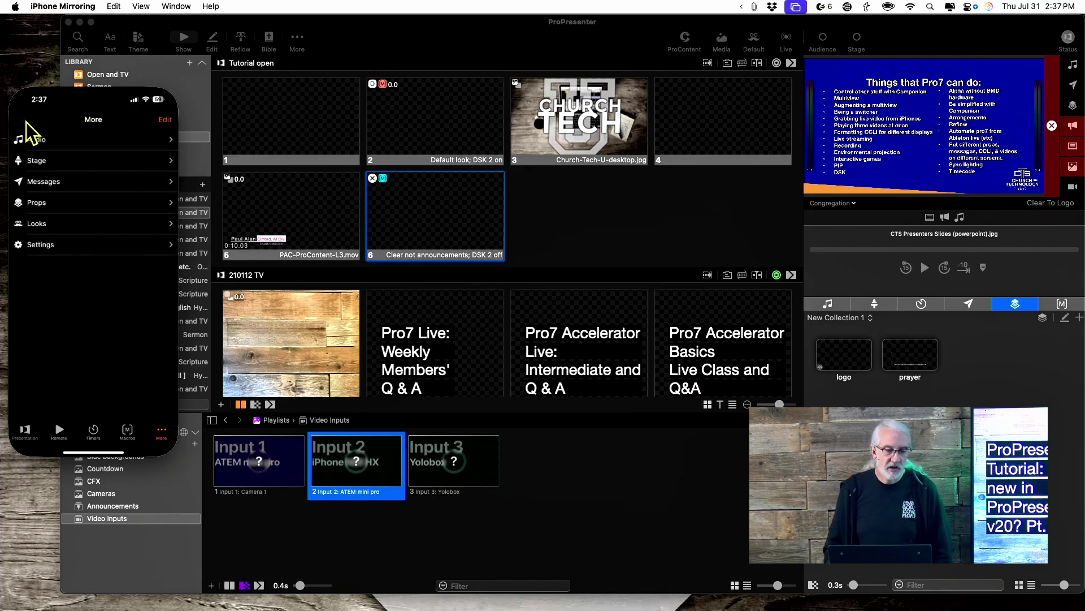
left_click(40, 246)
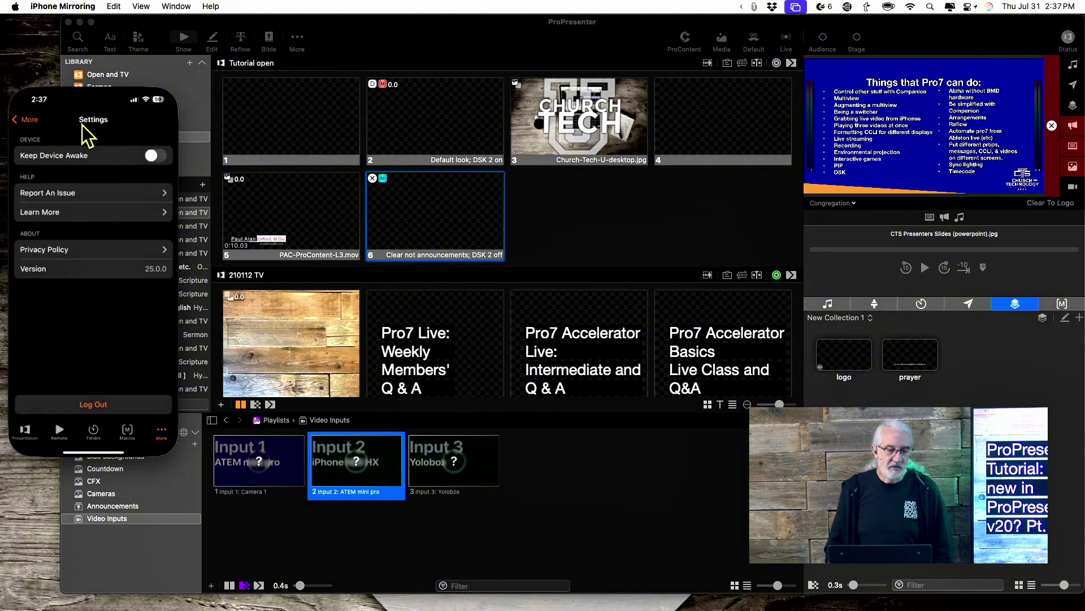
left_click(153, 156)
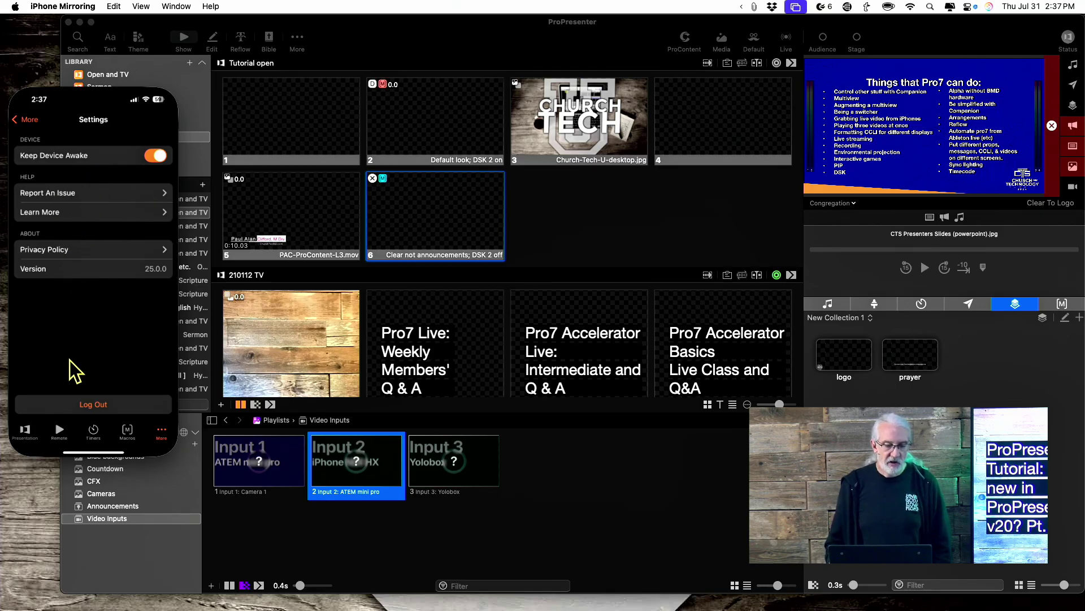
Show the three-slide Tutorial close grid, briefly opening the clear-layers buttons and view menu.
left_click(23, 432)
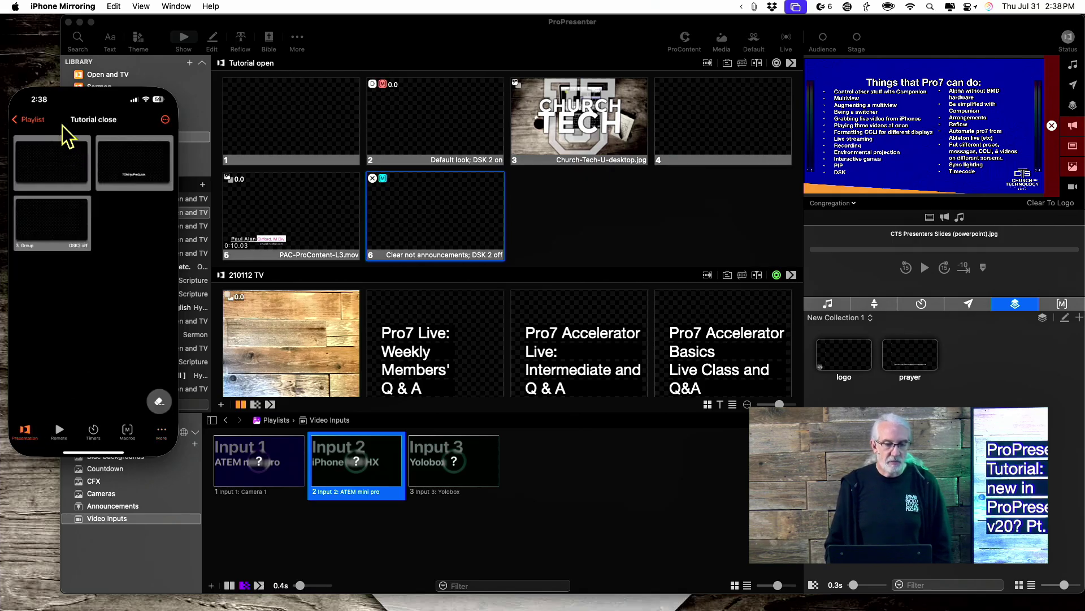
left_click(159, 402)
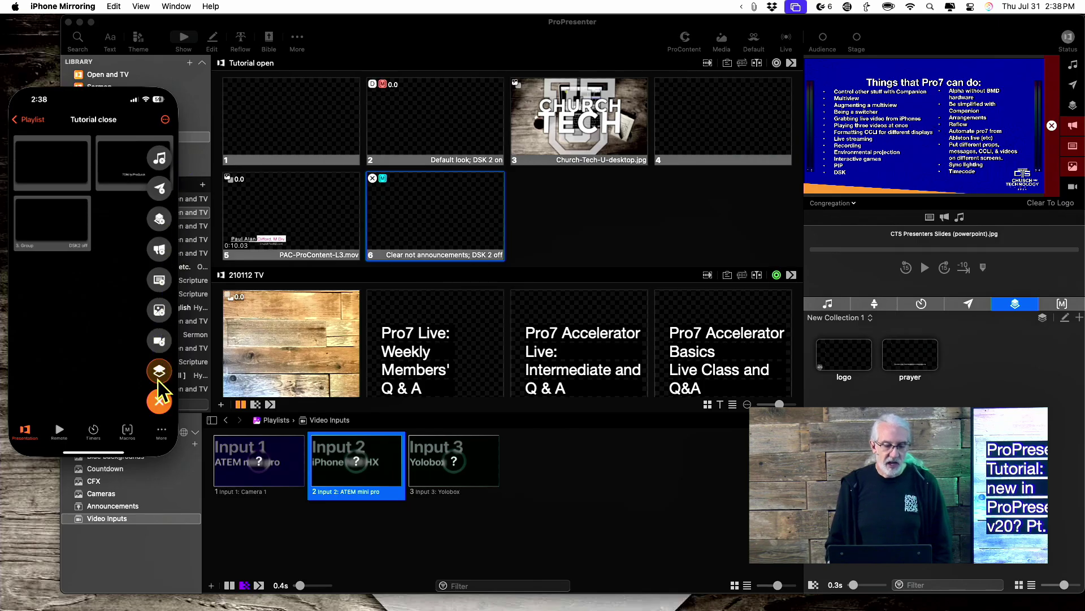
left_click(160, 401)
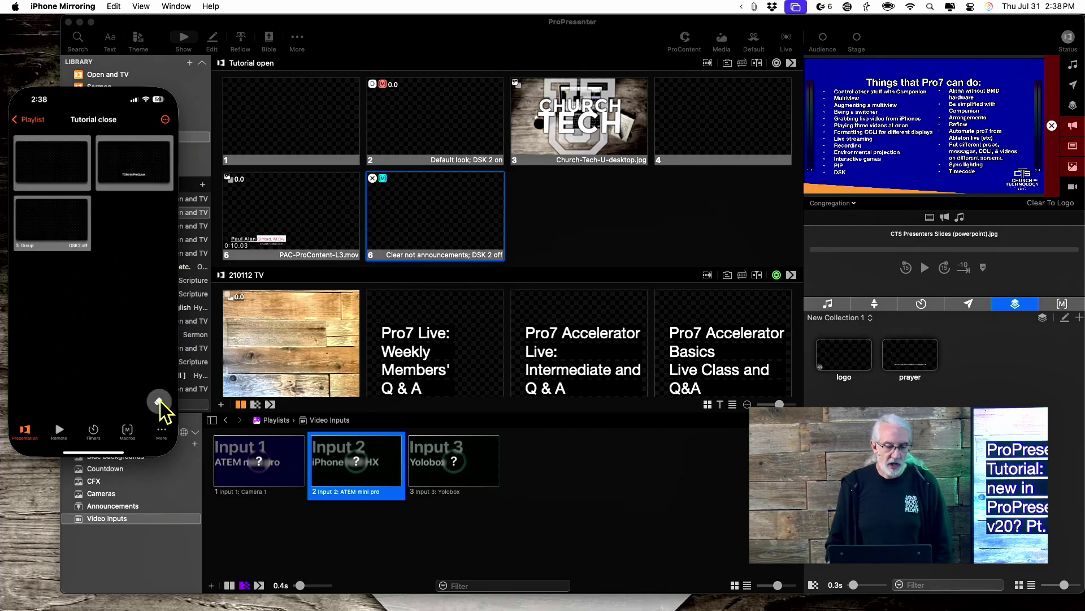
left_click(169, 131)
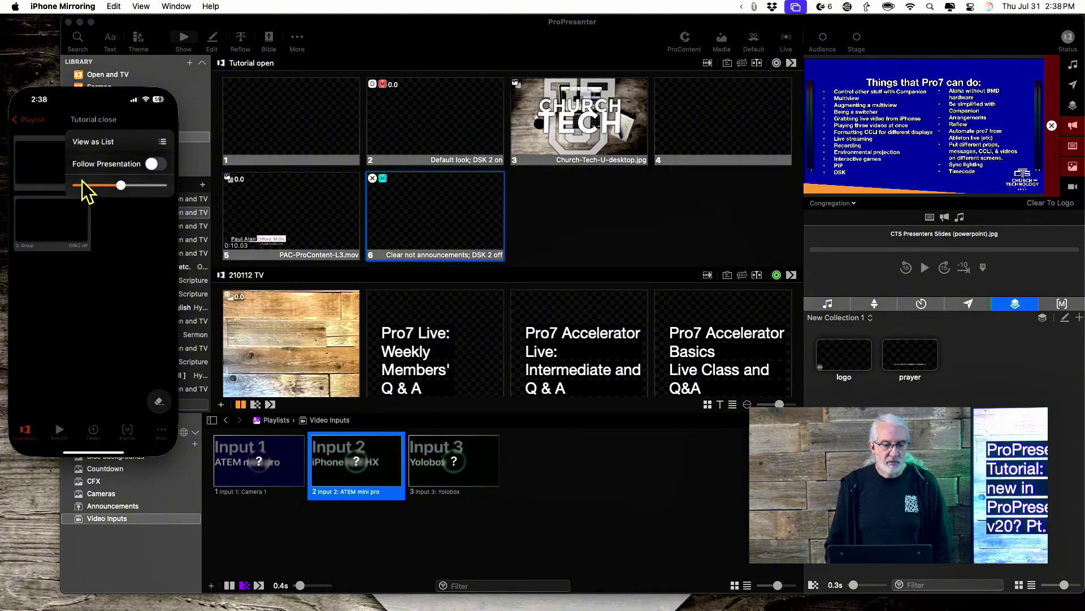
left_click(129, 287)
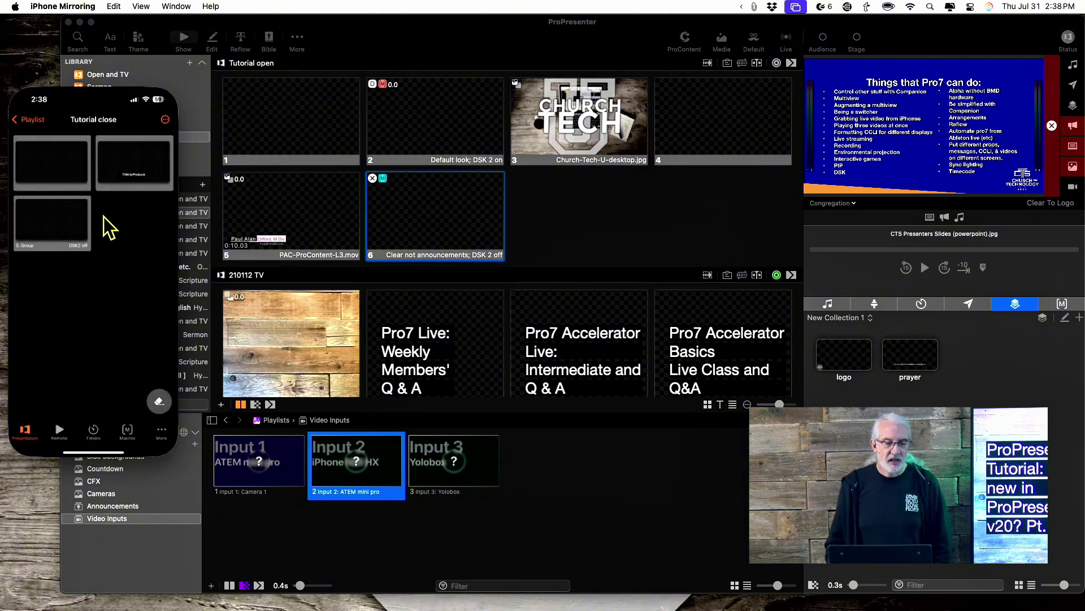